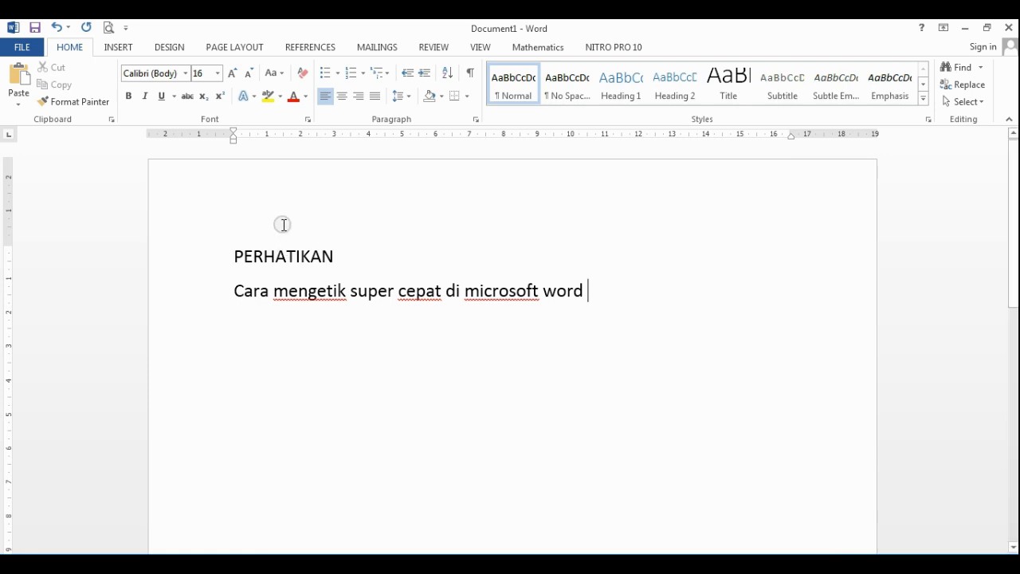
Step: Select the PERHATIKAN heading and the sentence below it, and delete both lines
left_click(591, 292)
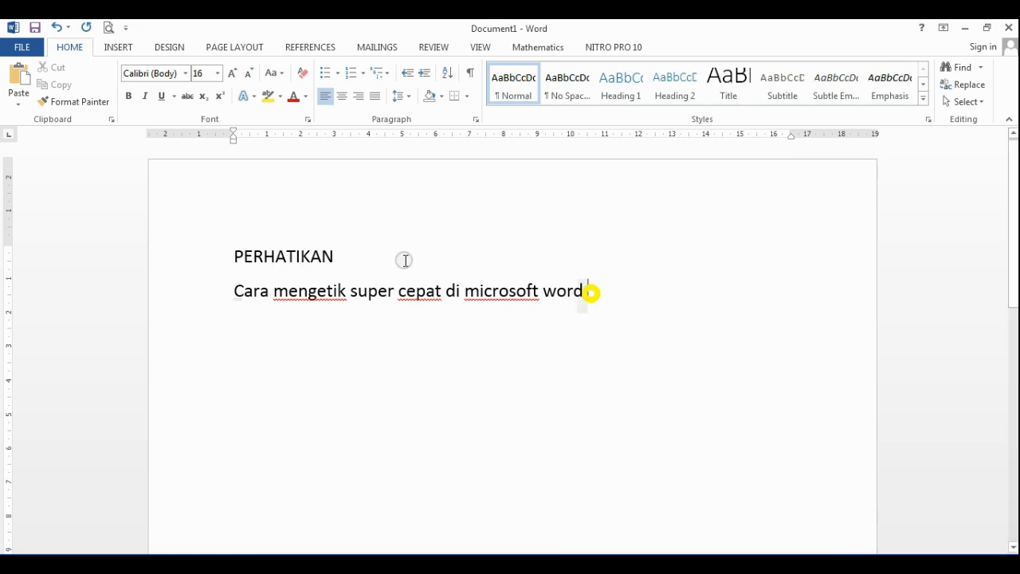
left_click(236, 256, "shift")
key("BackSpace")
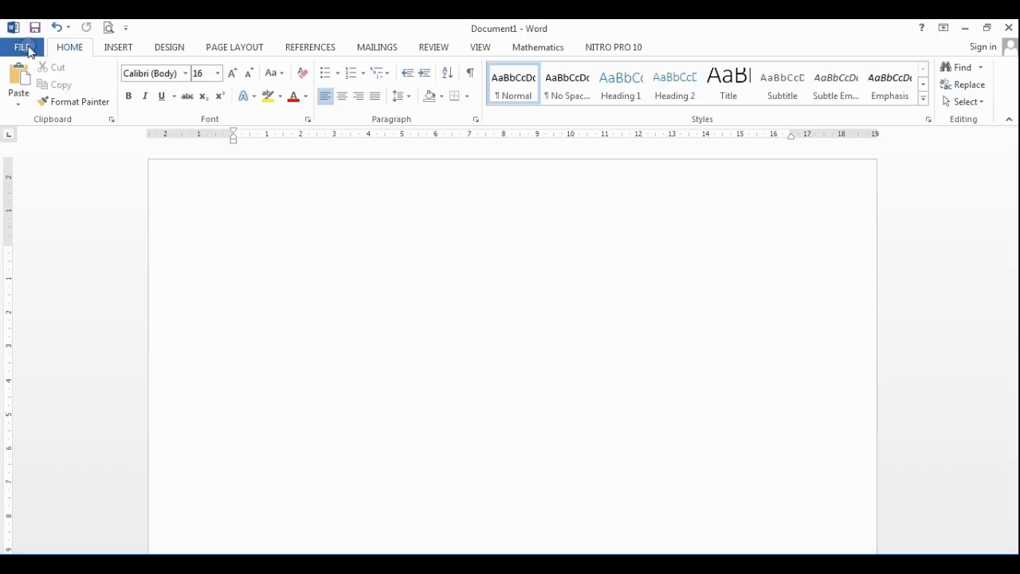
Step: Open the AutoCorrect Options from the Proofing page of Word Options
left_click(28, 50)
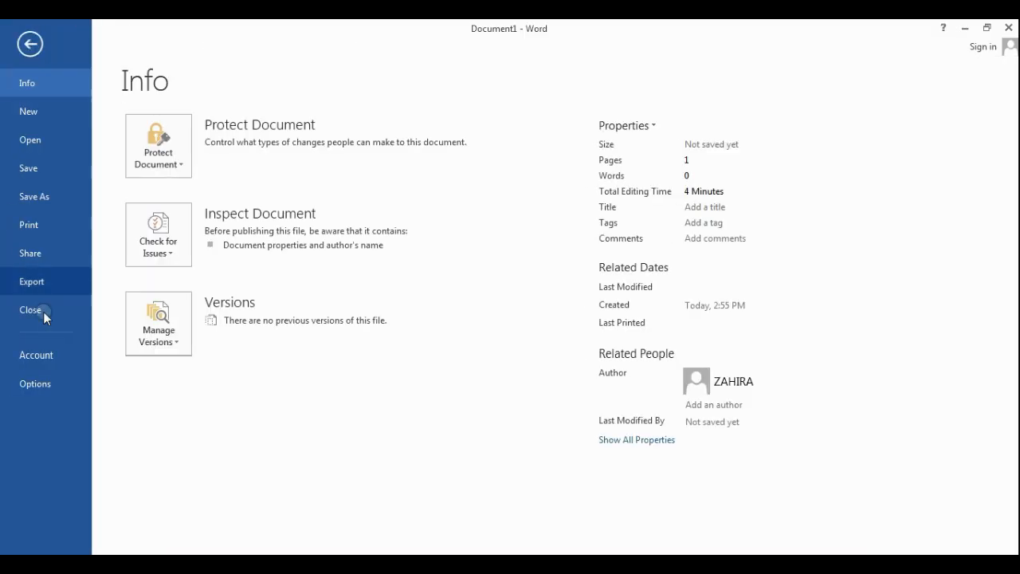
left_click(44, 385)
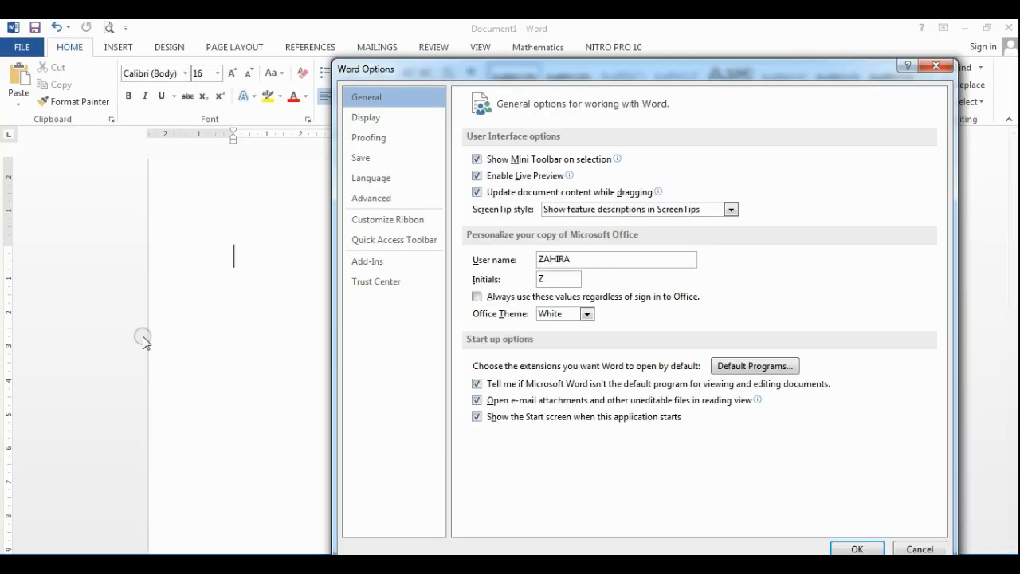
left_click(380, 140)
left_click(756, 163)
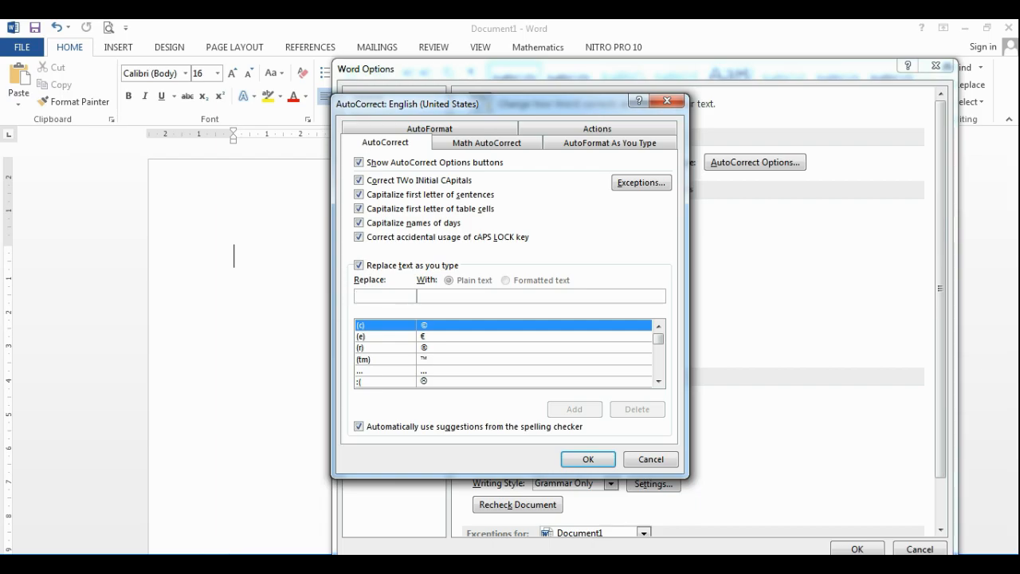
Step: Add an AutoCorrect entry replacing mtk with Matematika, then enter Bind as the next shortcut
left_click(375, 296)
type("mtk")
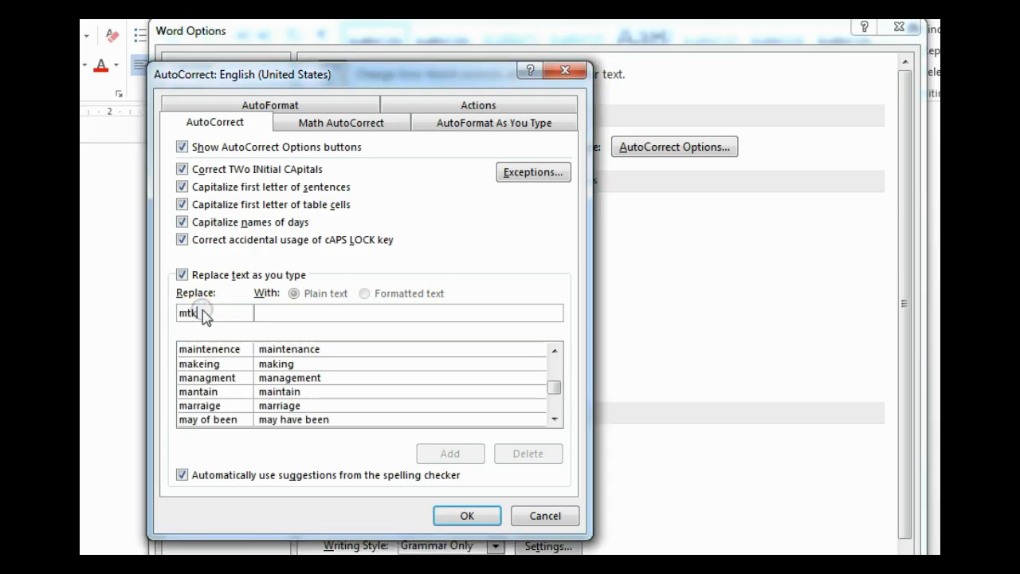
left_click(267, 314)
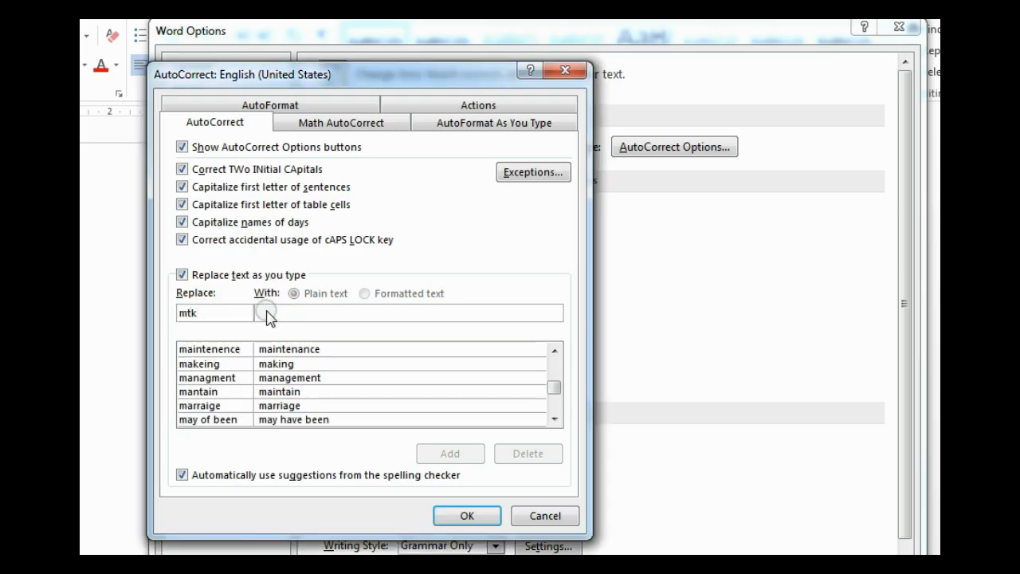
type("Matem")
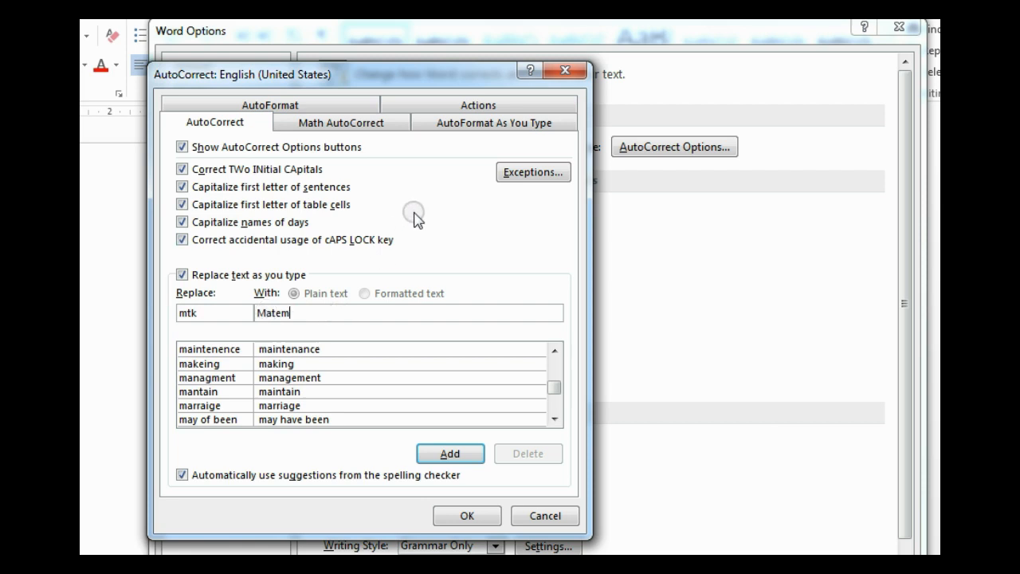
type("atika")
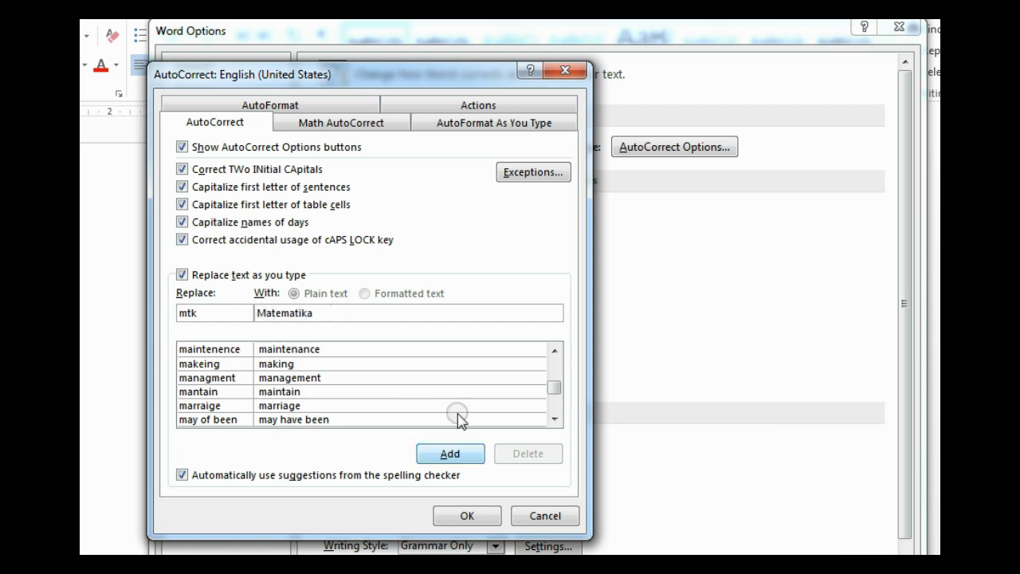
left_click(451, 453)
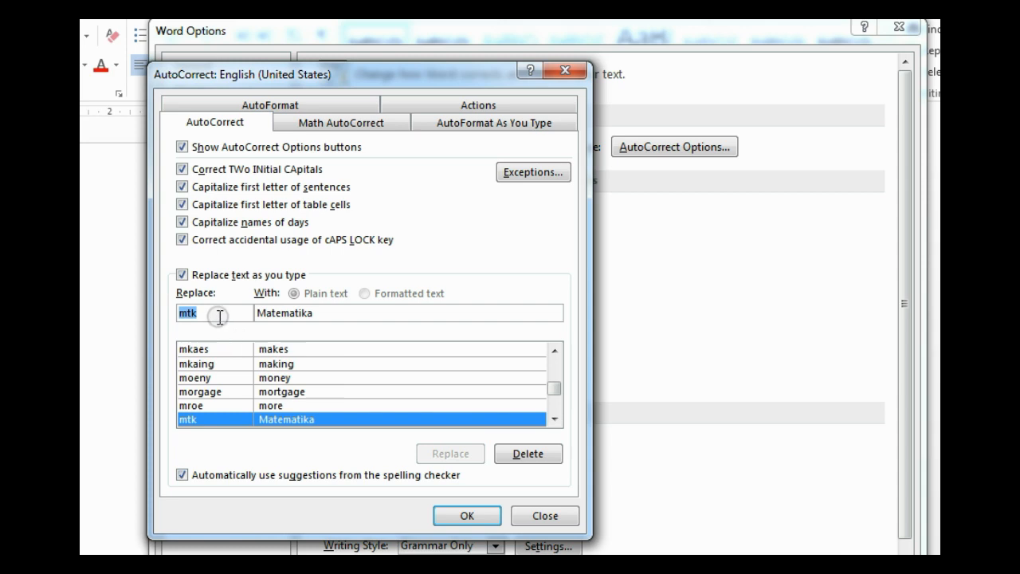
type("Bin")
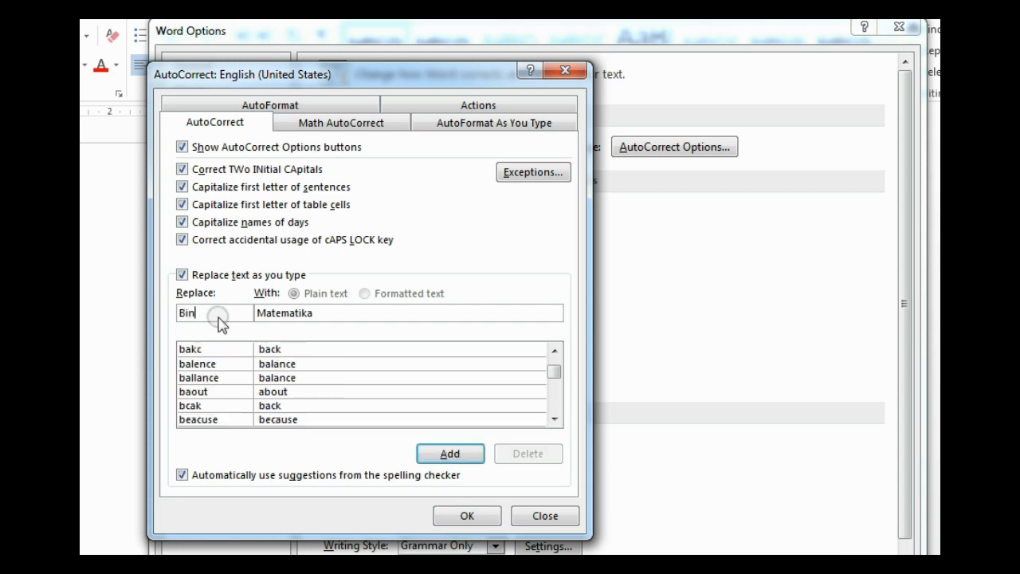
type("d")
Step: Add the AutoCorrect entry expanding Bind to Bahasa Indonesia
left_click_drag(318, 314, 256, 317)
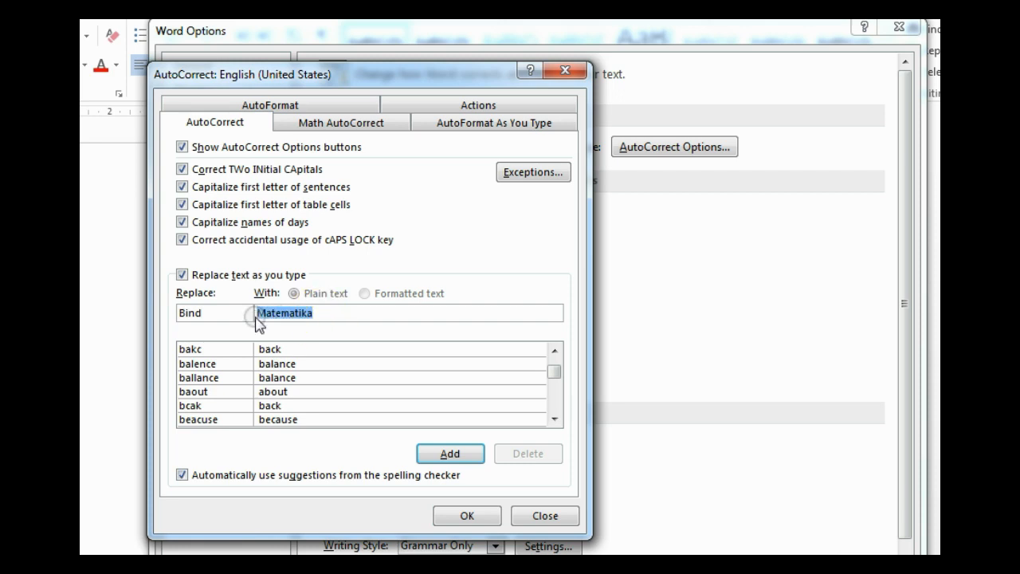
type("Bahasa ")
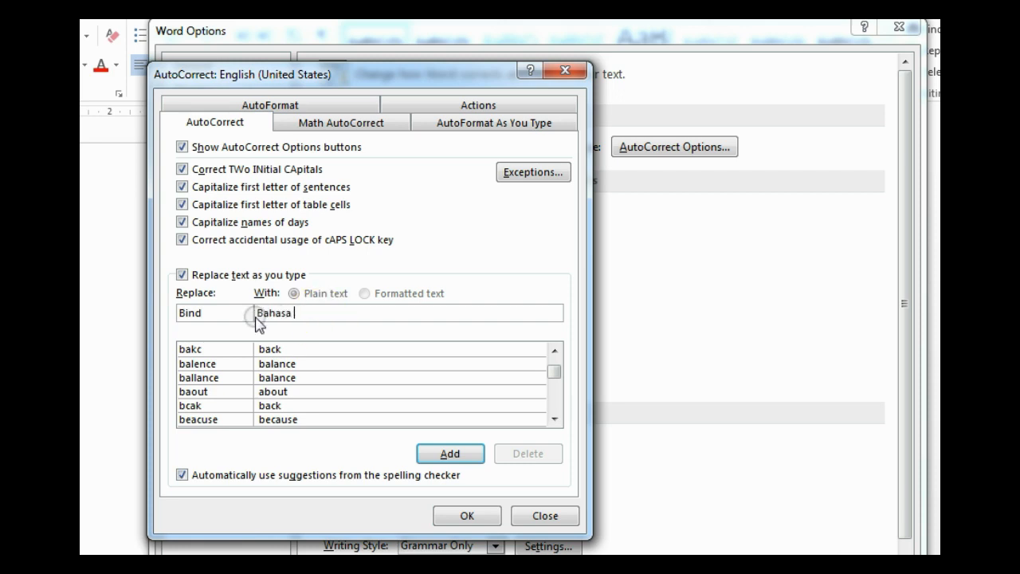
type("Indonesia")
left_click(450, 454)
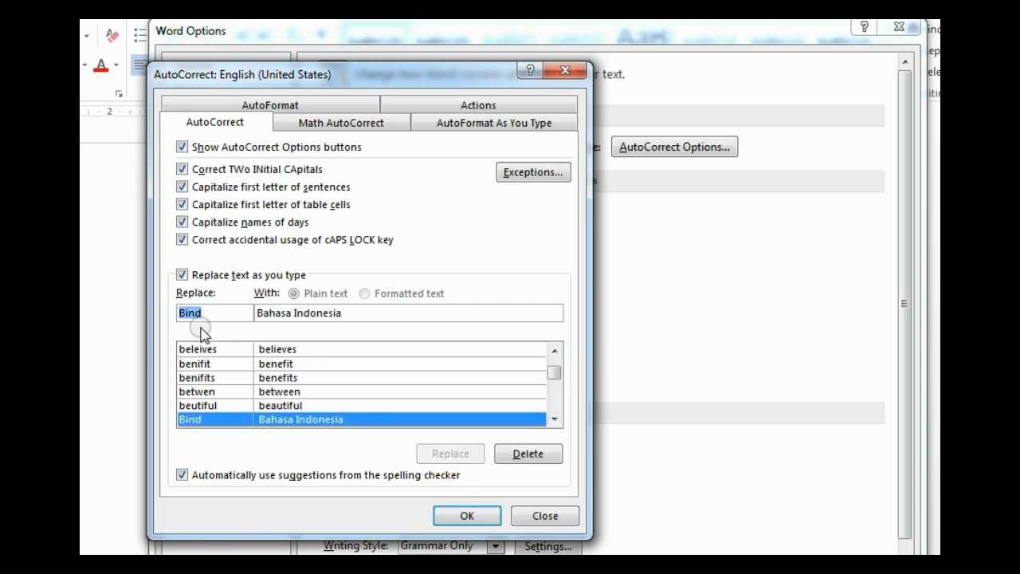
Step: Add the entry nkri expanding to 'Negara Kesatuan republik Indonesia'
left_click_drag(209, 315, 173, 318)
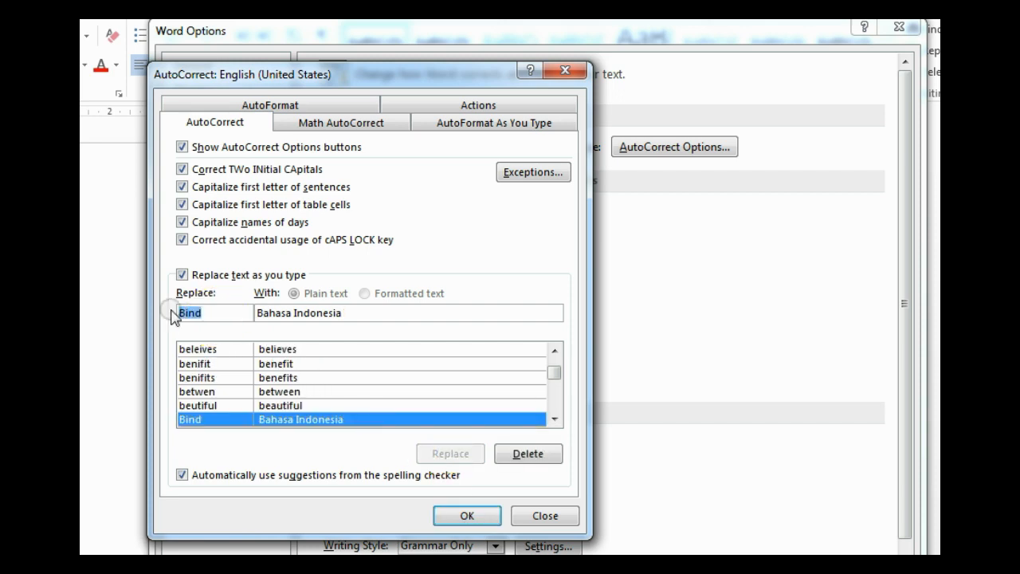
type("n")
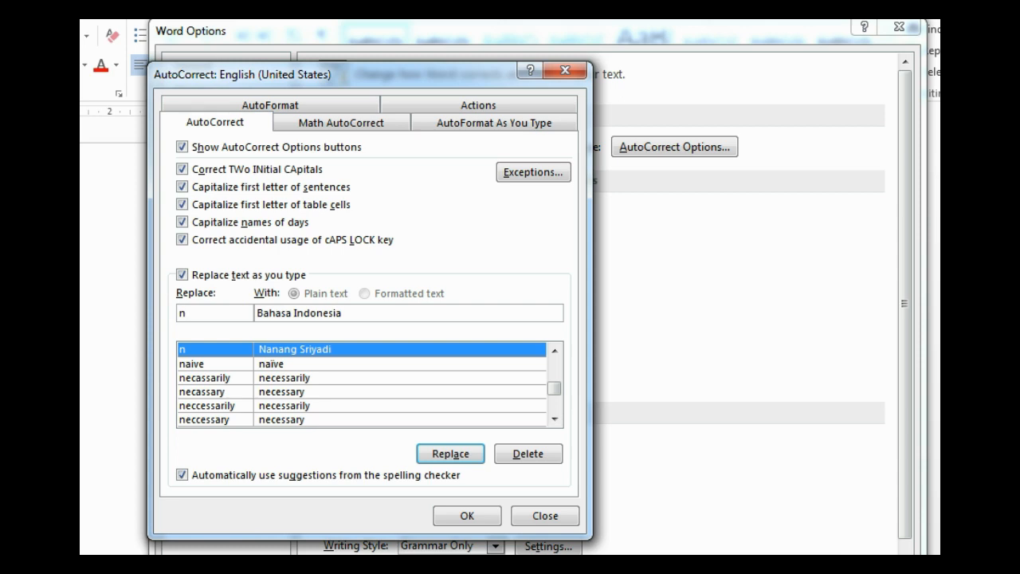
type("kri")
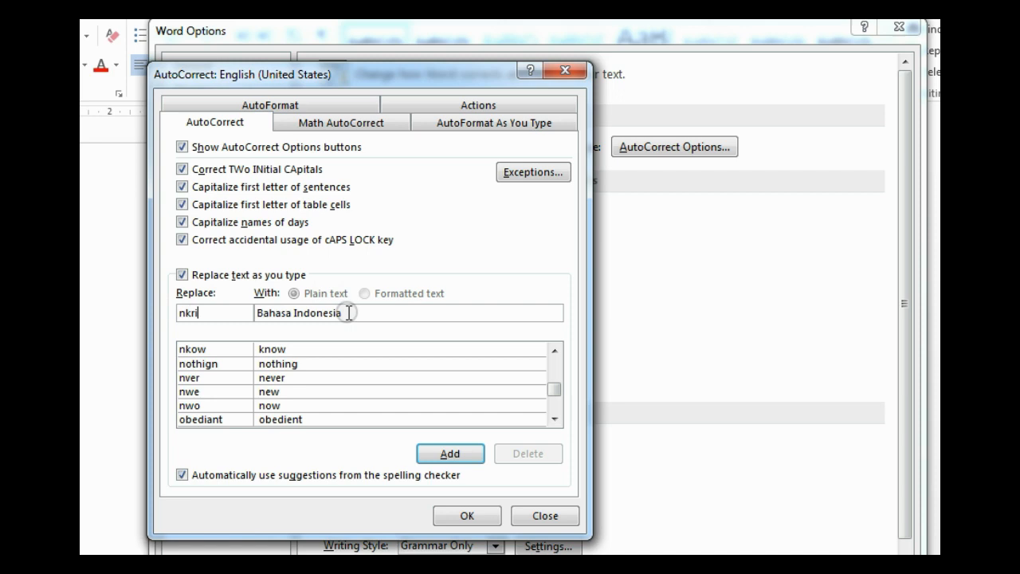
left_click_drag(345, 312, 247, 312)
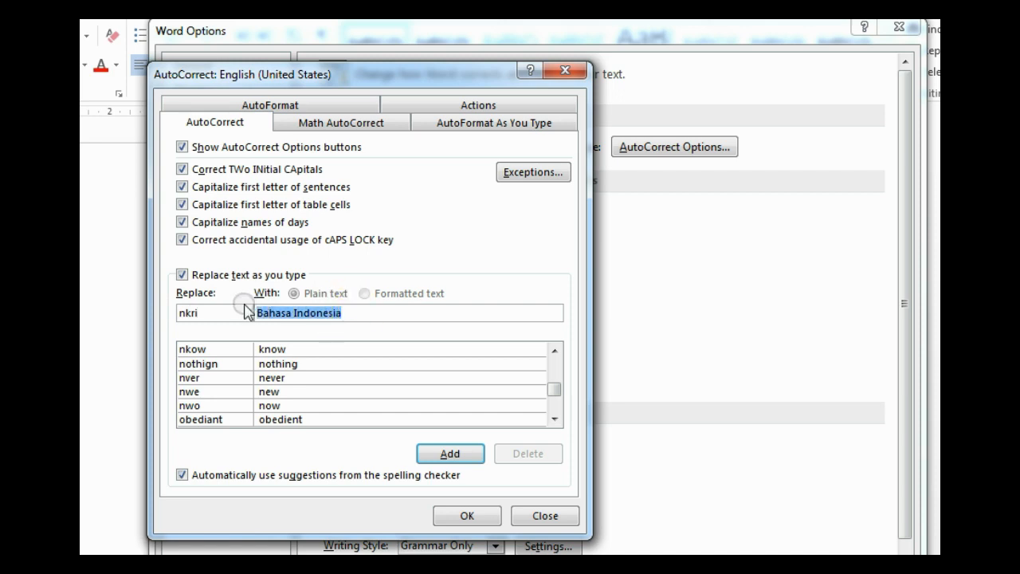
type("Neg")
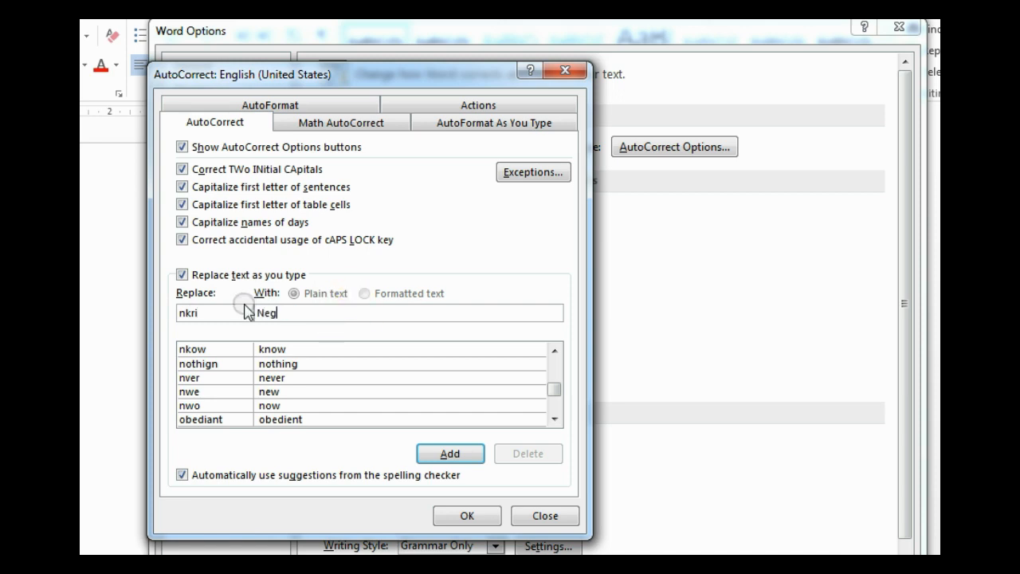
type("ara Kesatuan rep")
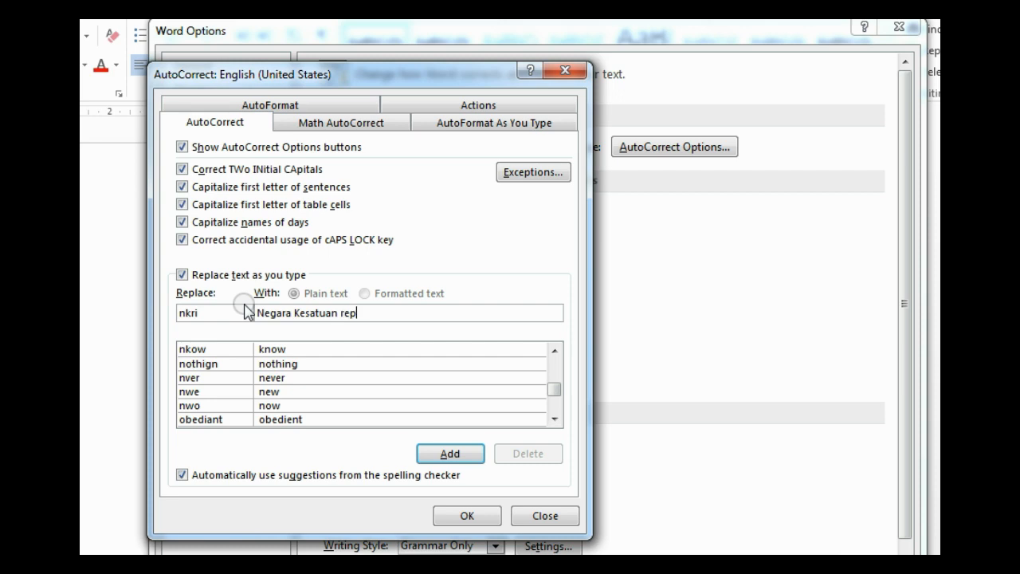
type("ublik Indonesia")
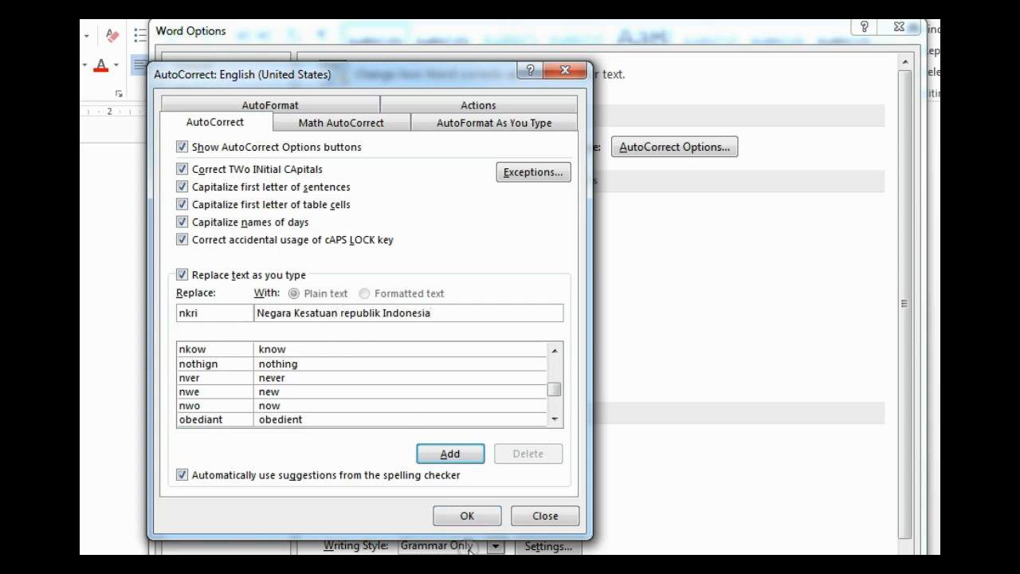
left_click(451, 453)
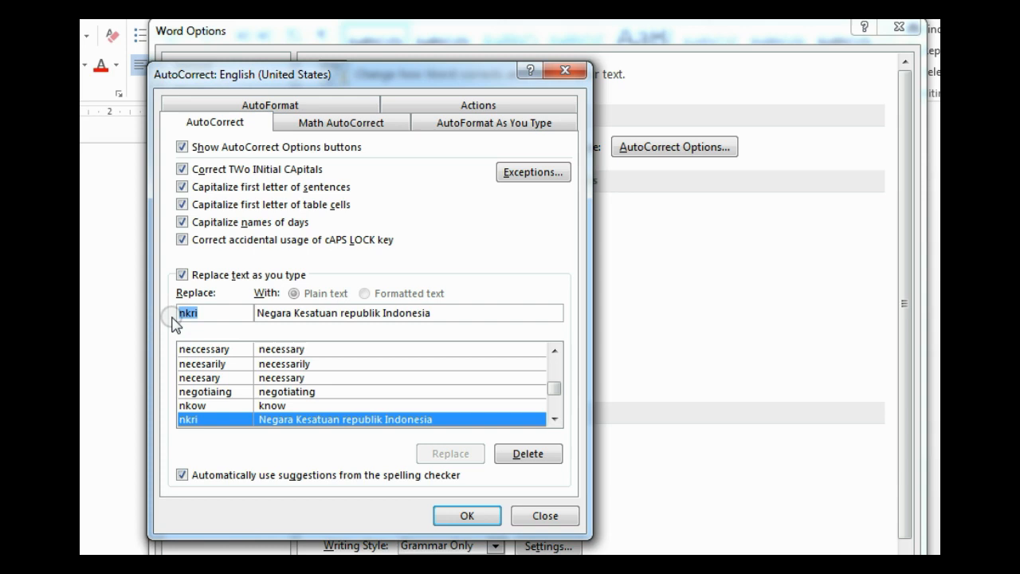
Step: Add the AutoCorrect shortcut s48 for 'SMP Negeri 48 Muaro Jambi'
type("s")
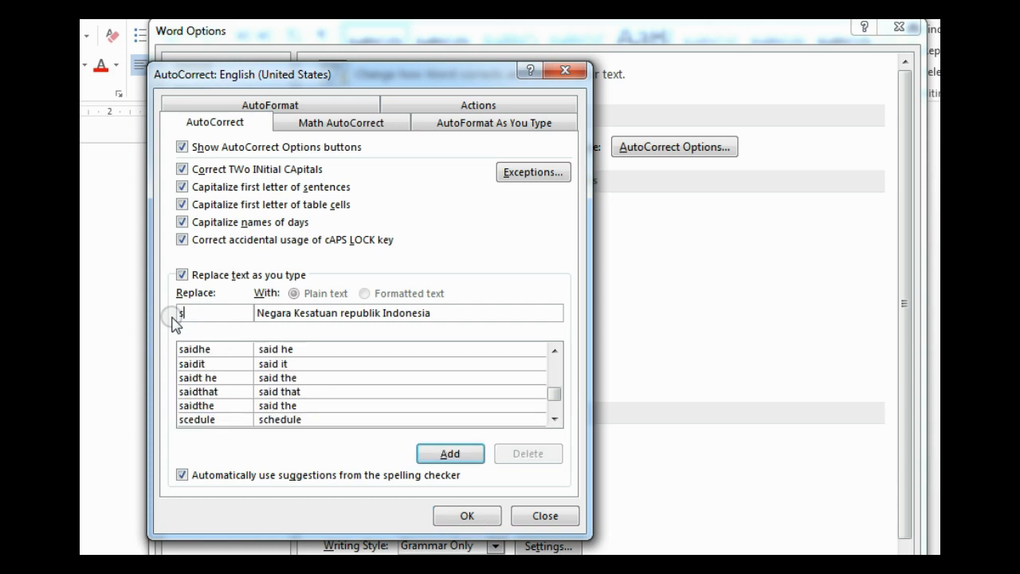
type("klh")
left_click_drag(431, 313, 265, 317)
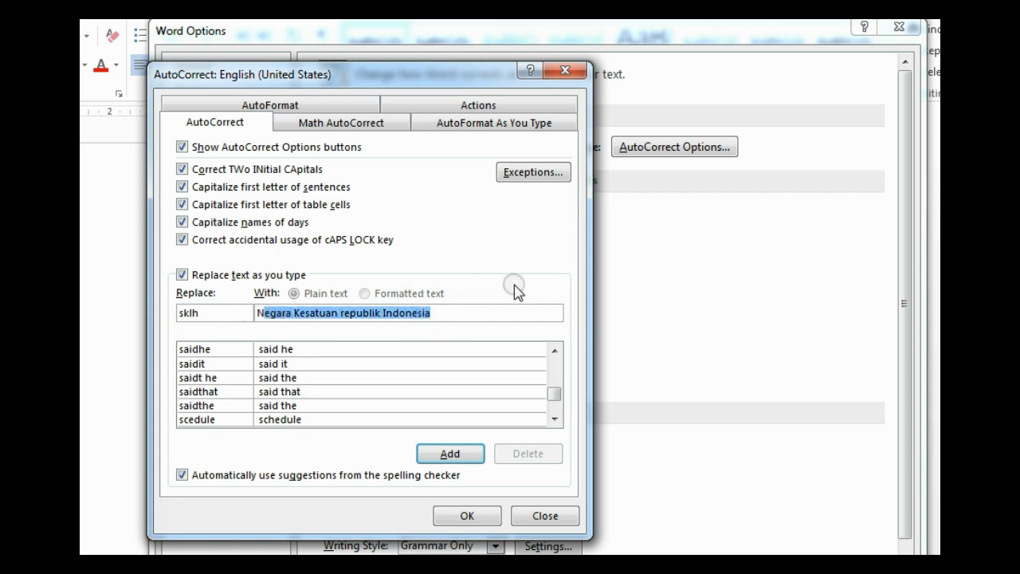
key("BackSpace")
key("BackSpace")
type("SMP N")
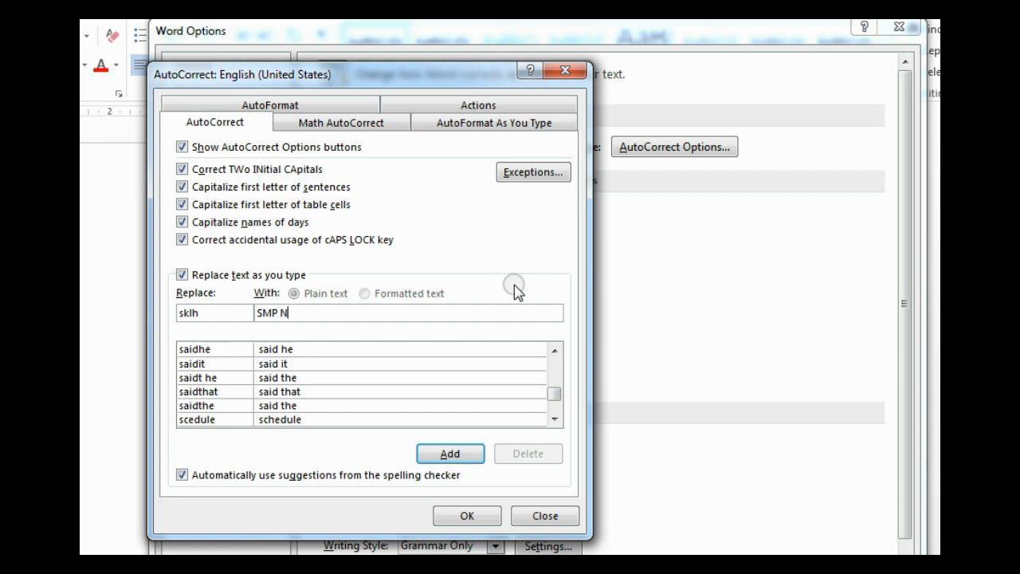
type("egeri 48 Muaro Jambi")
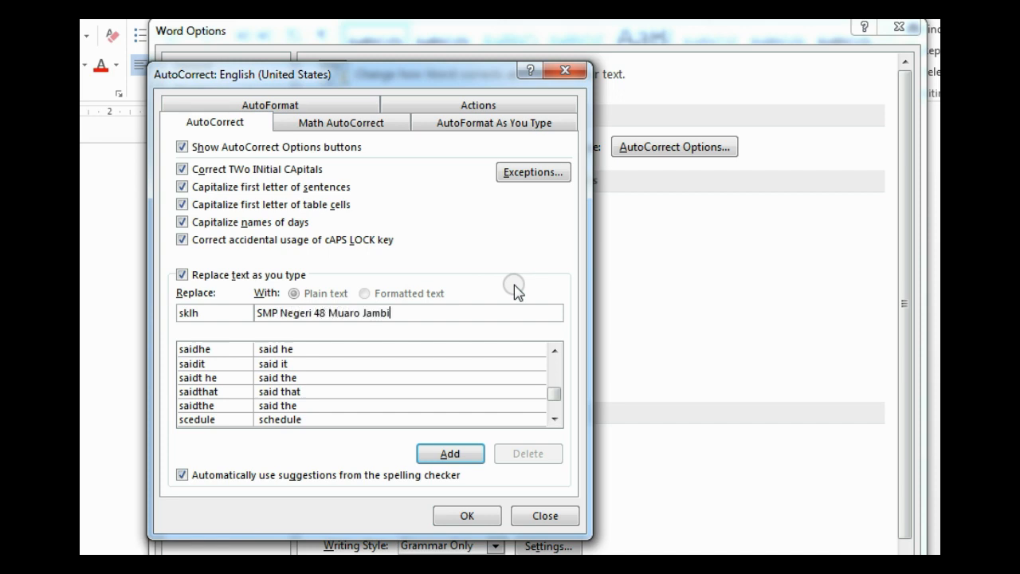
left_click_drag(213, 314, 159, 317)
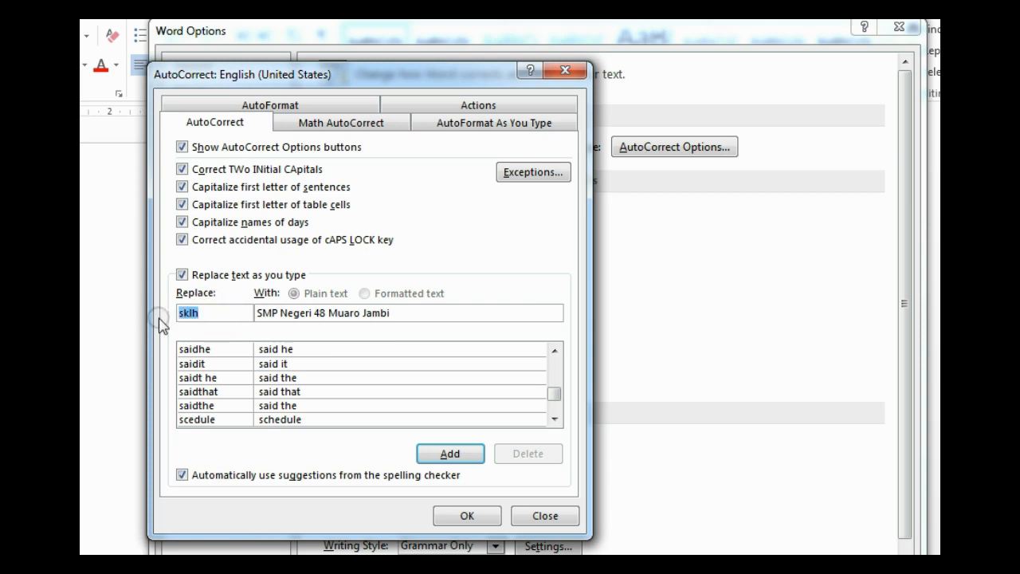
type("s48")
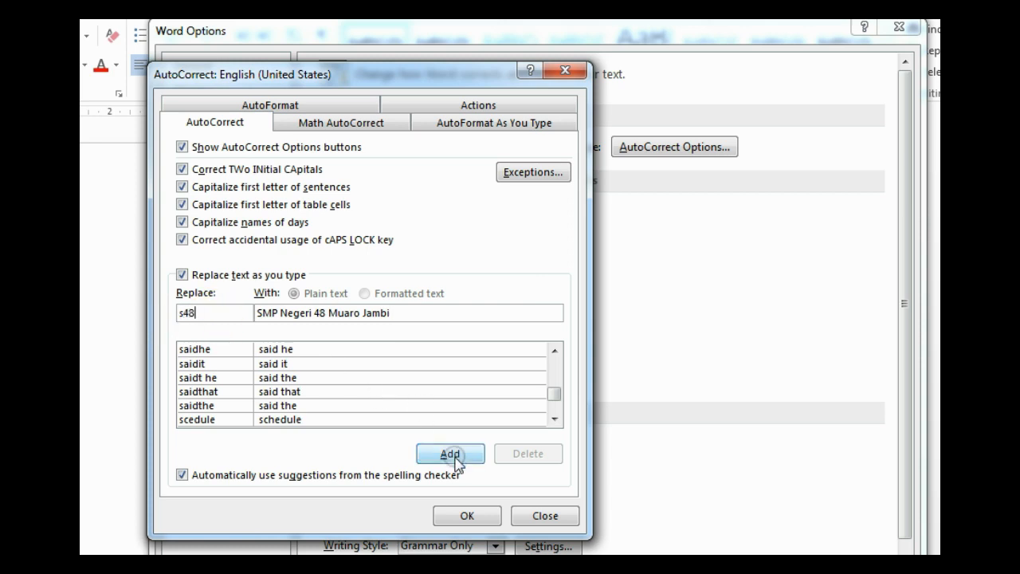
left_click(451, 454)
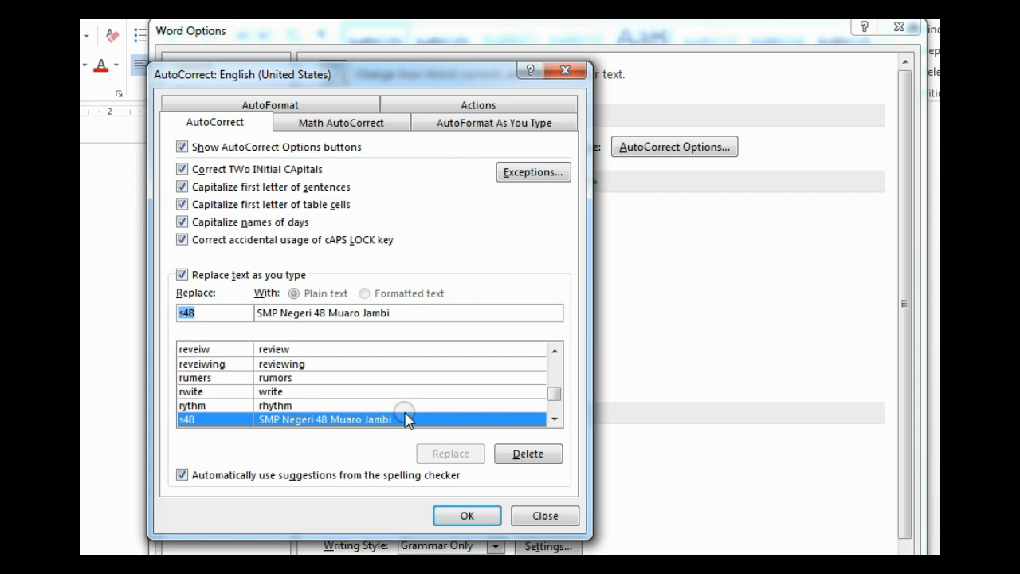
Step: Add the shortcut ns for the principal's name with the S.Pd title, and close AutoCorrect
type("ns")
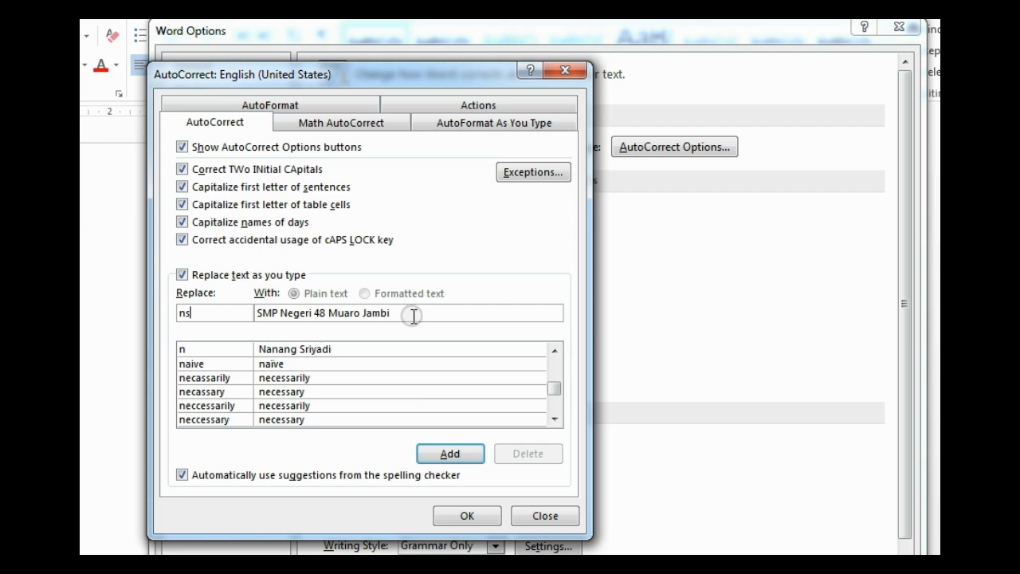
left_click_drag(413, 312, 248, 315)
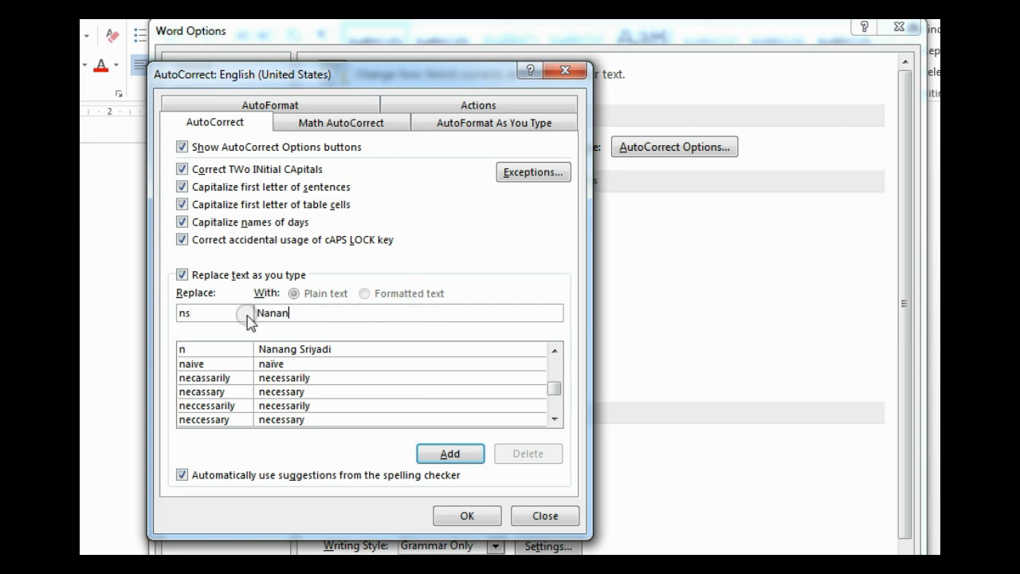
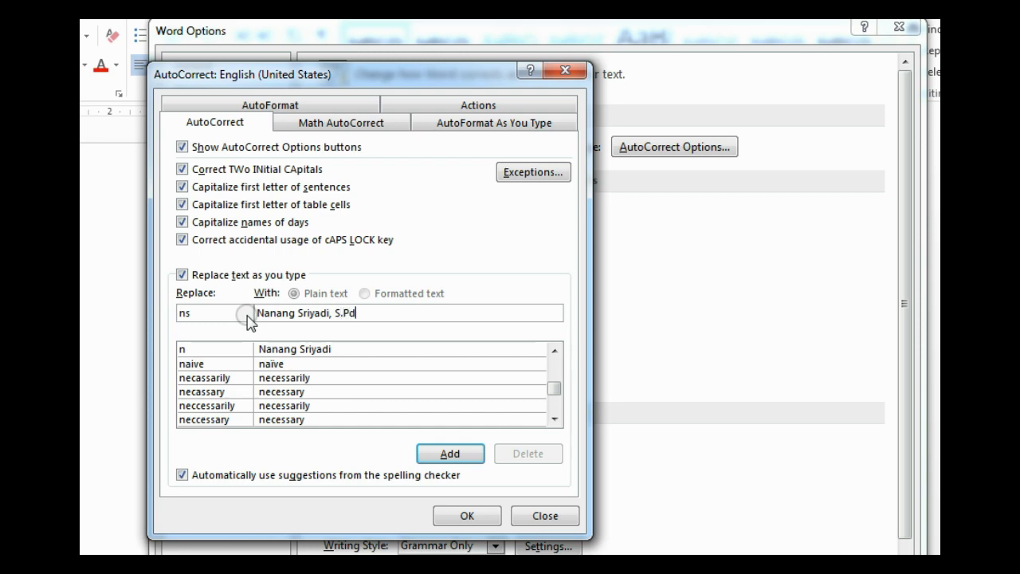
left_click(451, 453)
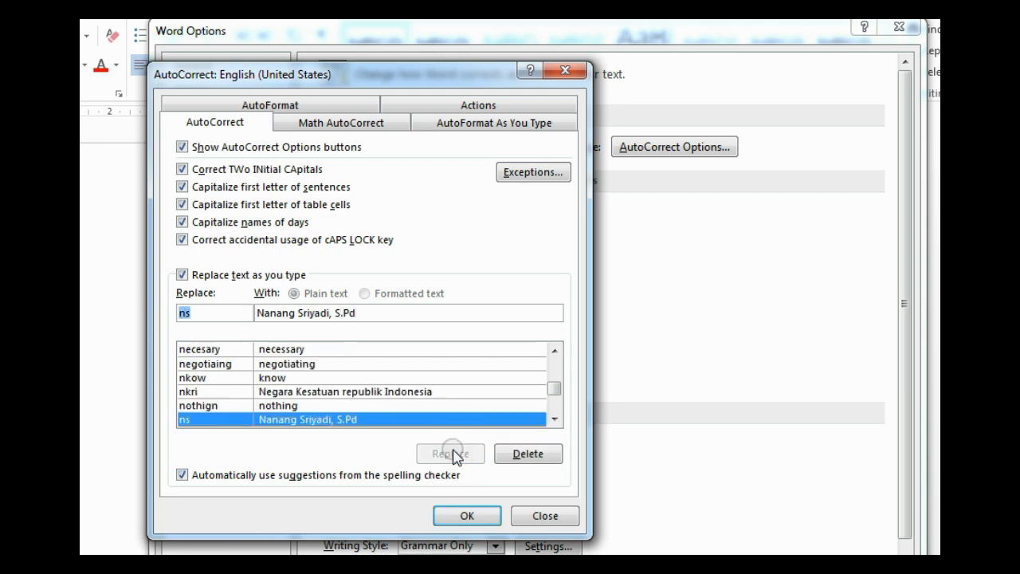
left_click(467, 515)
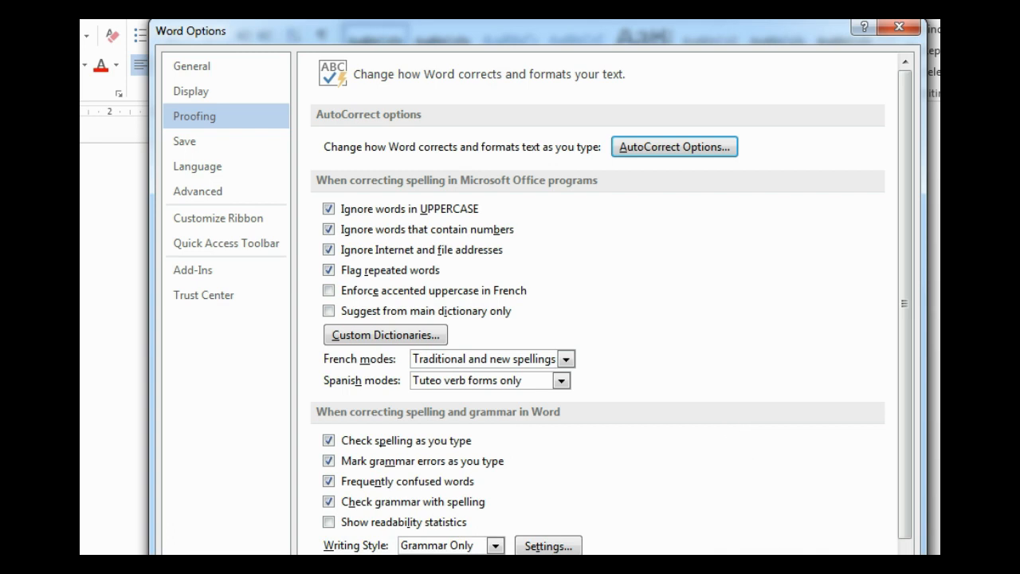
Step: Close Word Options and type the ns, nkri, s48 and matika shortcuts in Document1 to test expansions
key("Return")
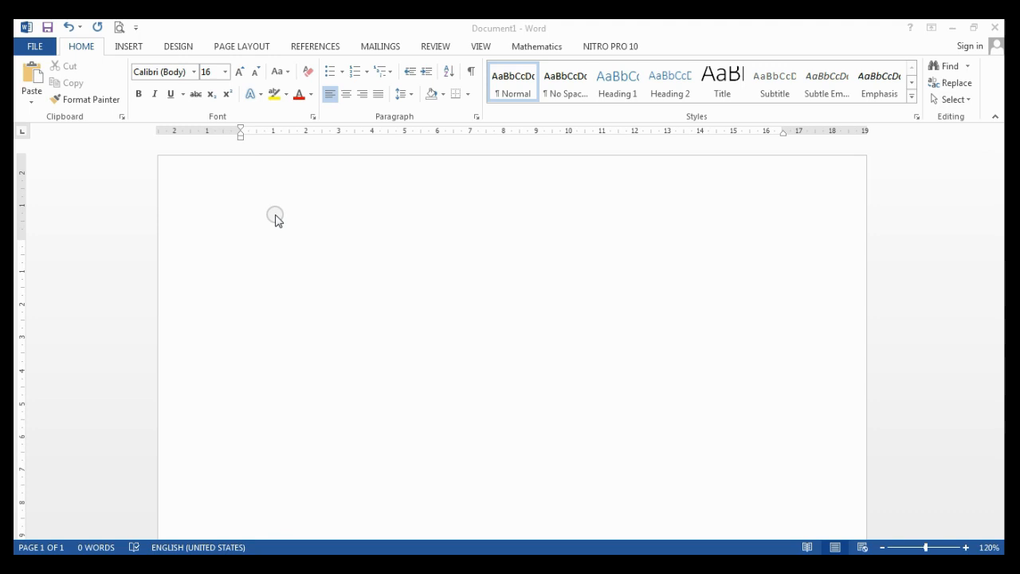
left_click(275, 216)
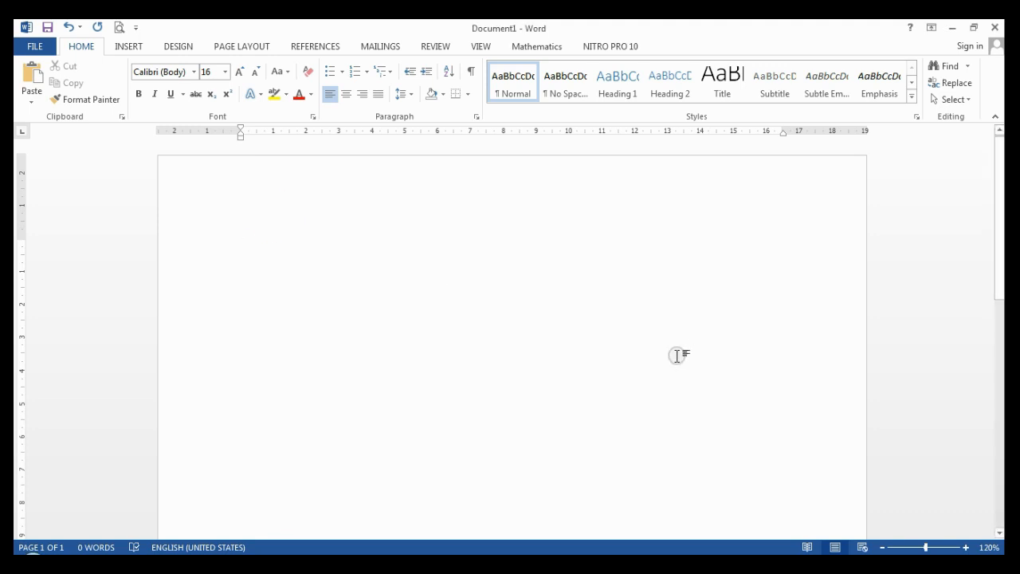
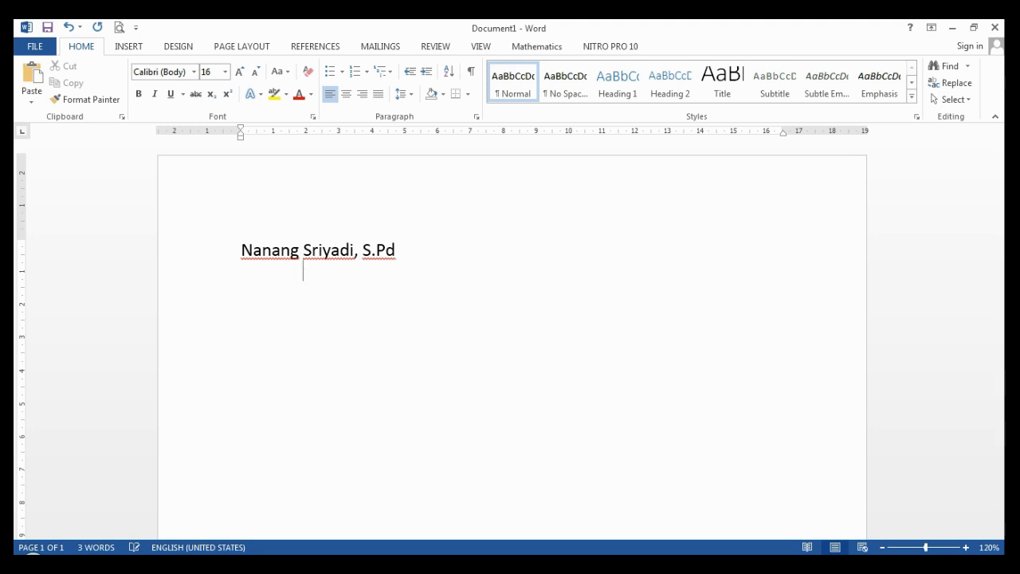
type("nkri ")
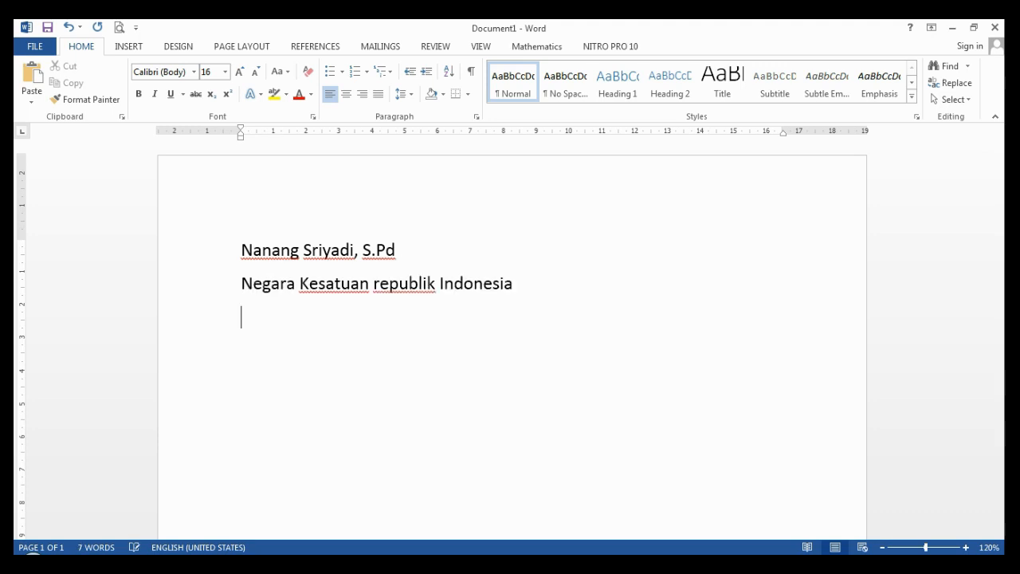
type("S48")
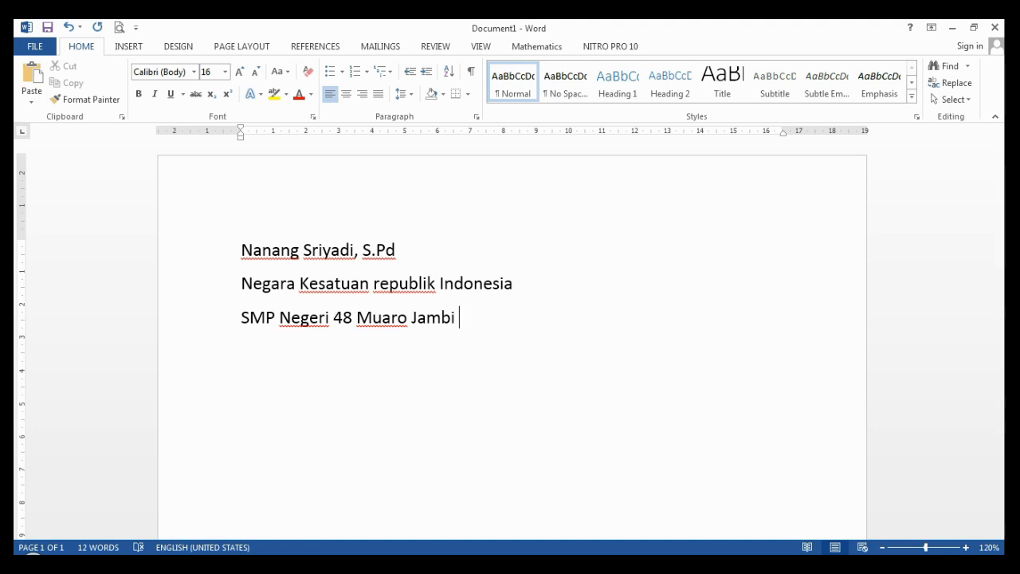
key("Return")
type("matika")
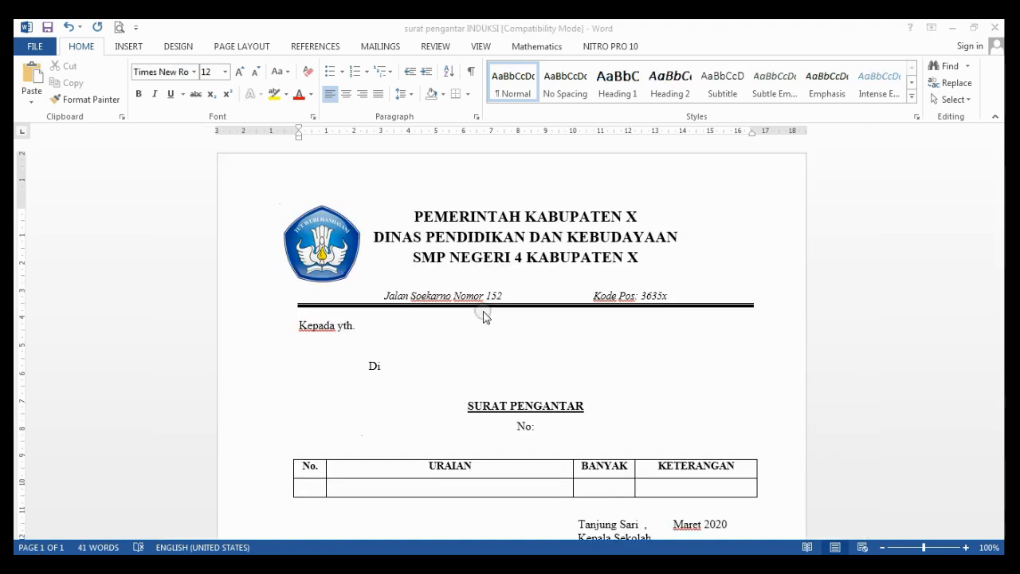
Step: In the surat pengantar INDUKSI letter, select the heading from the logo down to No:
left_click(394, 344)
left_click(384, 335)
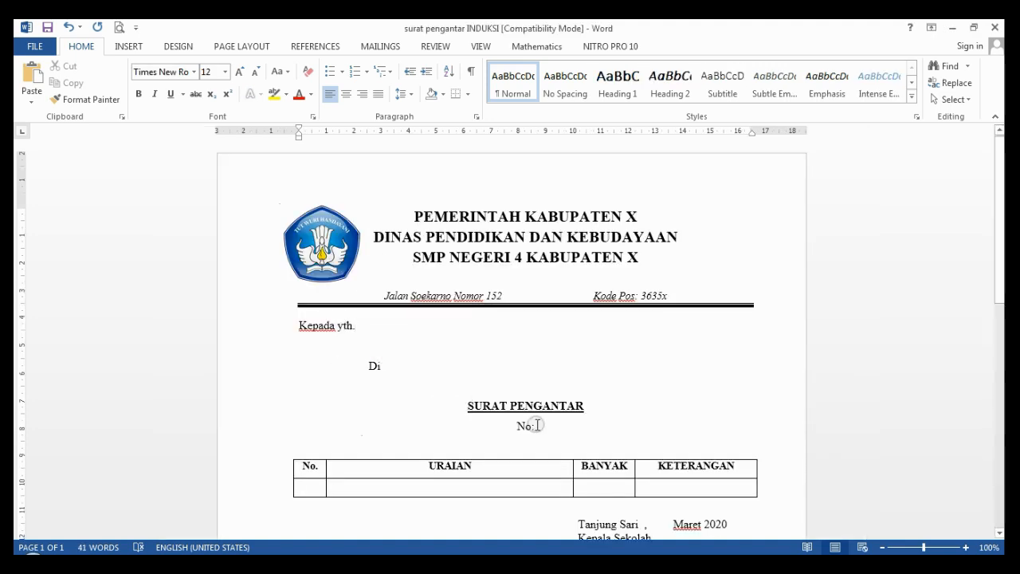
left_click_drag(536, 425, 297, 200)
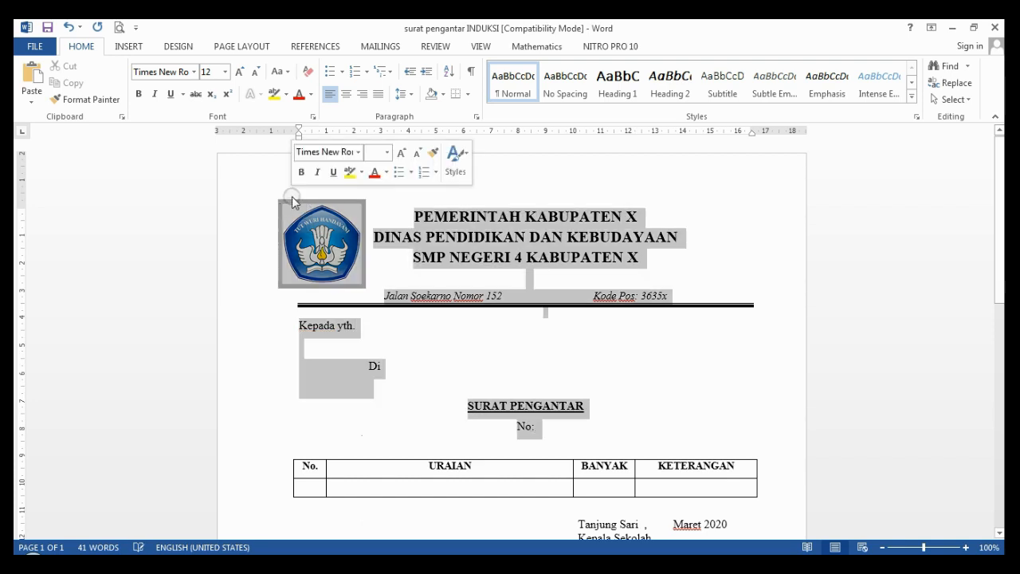
Step: Save the selected heading to the AutoText gallery under the name kop pengantar
left_click(128, 47)
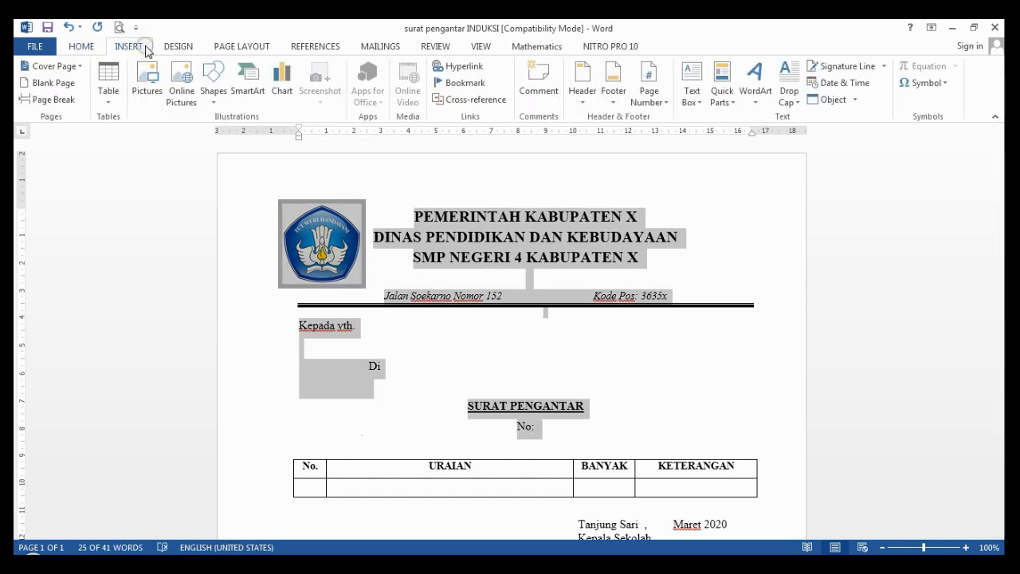
left_click(732, 100)
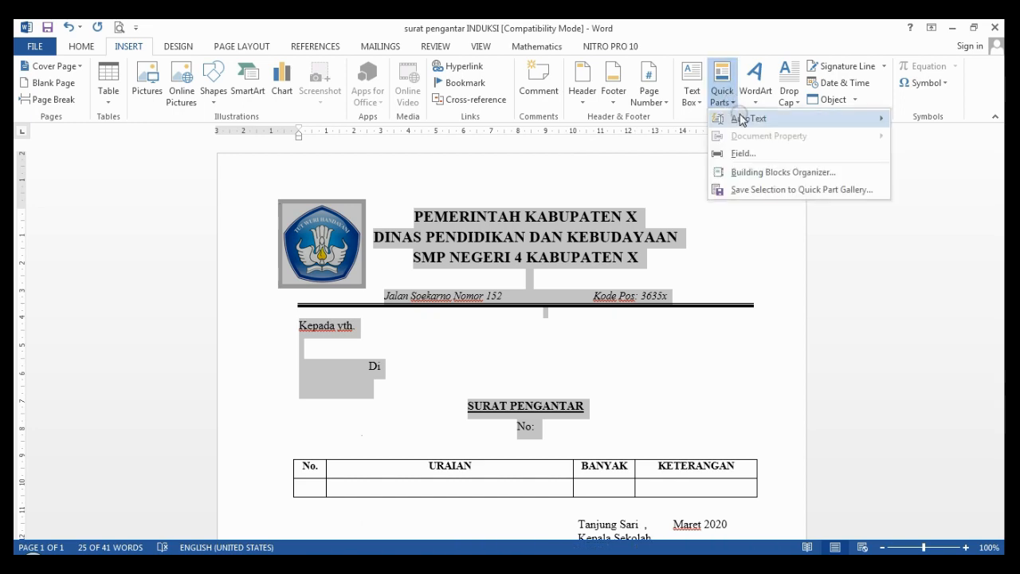
left_click(741, 119)
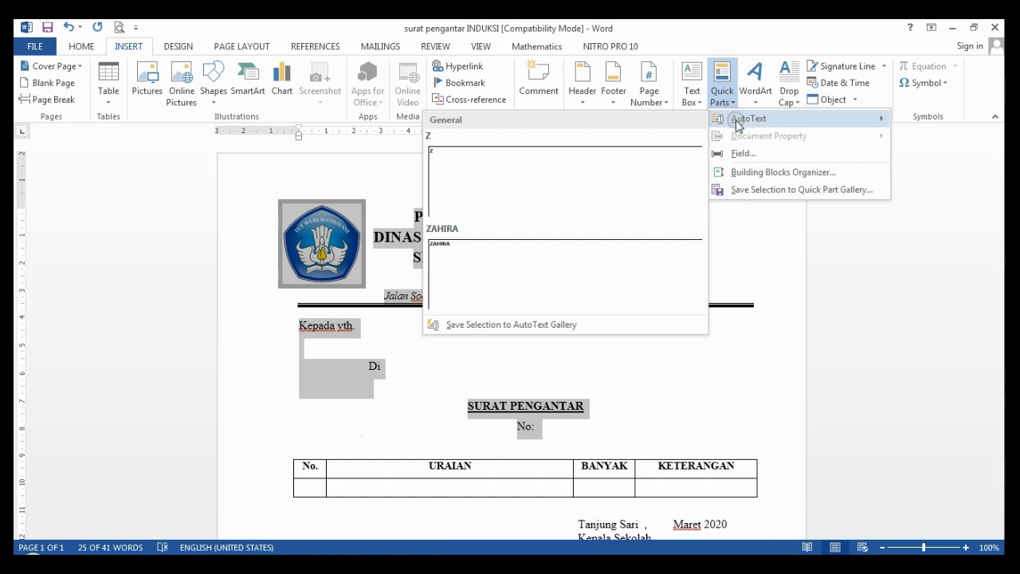
left_click(581, 325)
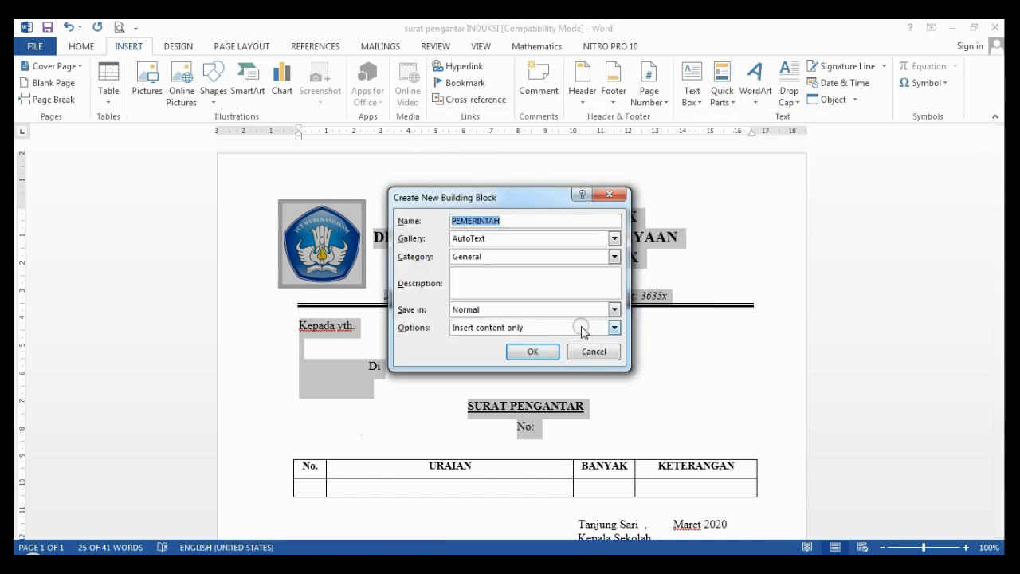
left_click(504, 222)
double_click(504, 222)
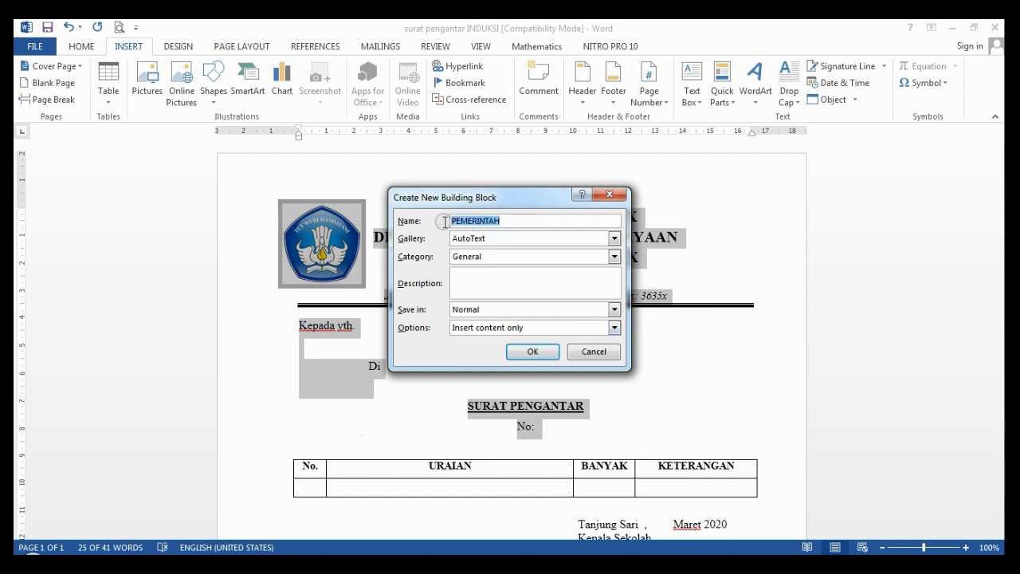
type("surat")
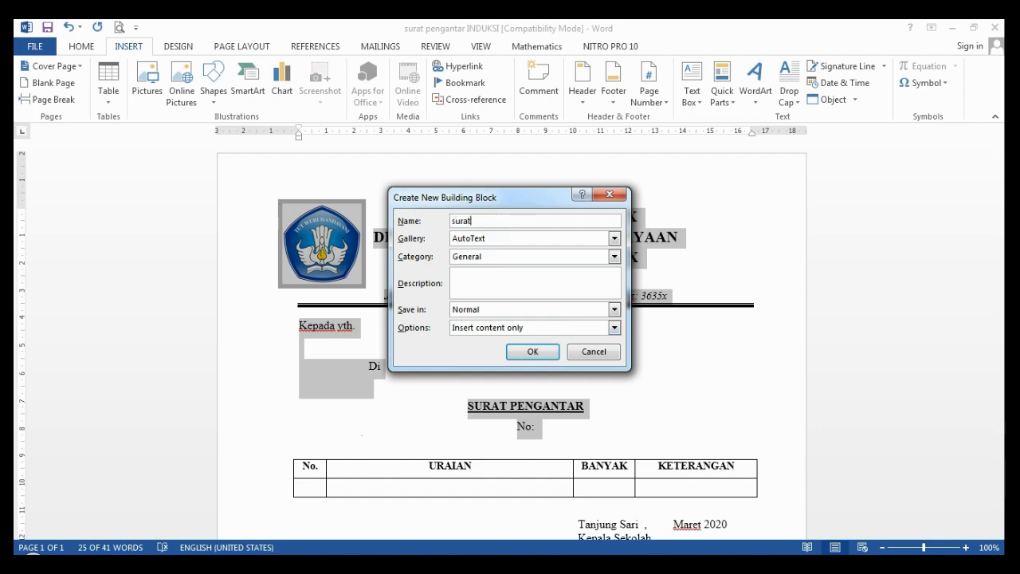
type(" pen")
key("BackSpace")
key("BackSpace")
key("BackSpace")
key("BackSpace")
key("BackSpace")
key("BackSpace")
key("BackSpace")
key("BackSpace")
key("BackSpace")
type("kop pengantar")
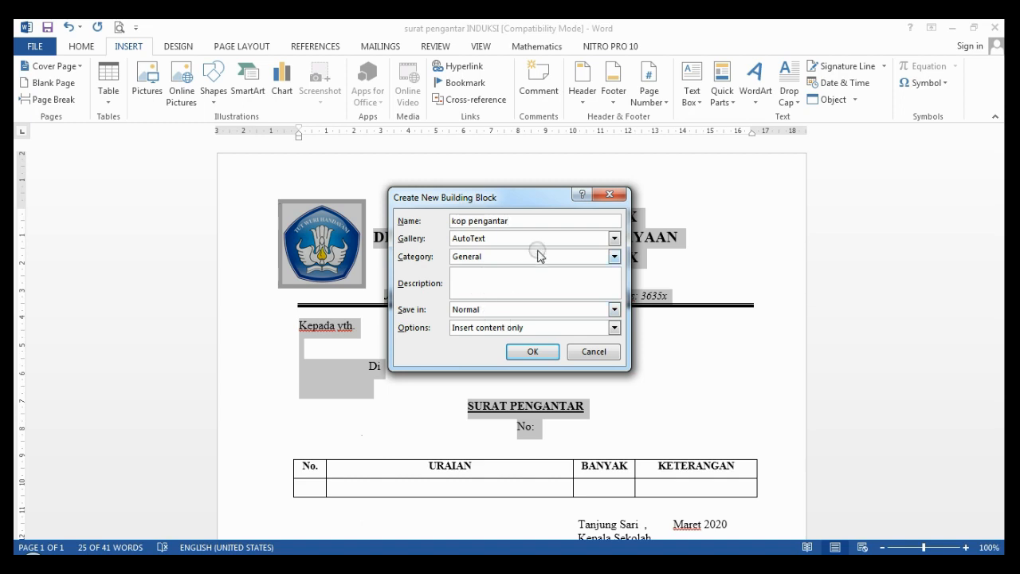
left_click(531, 353)
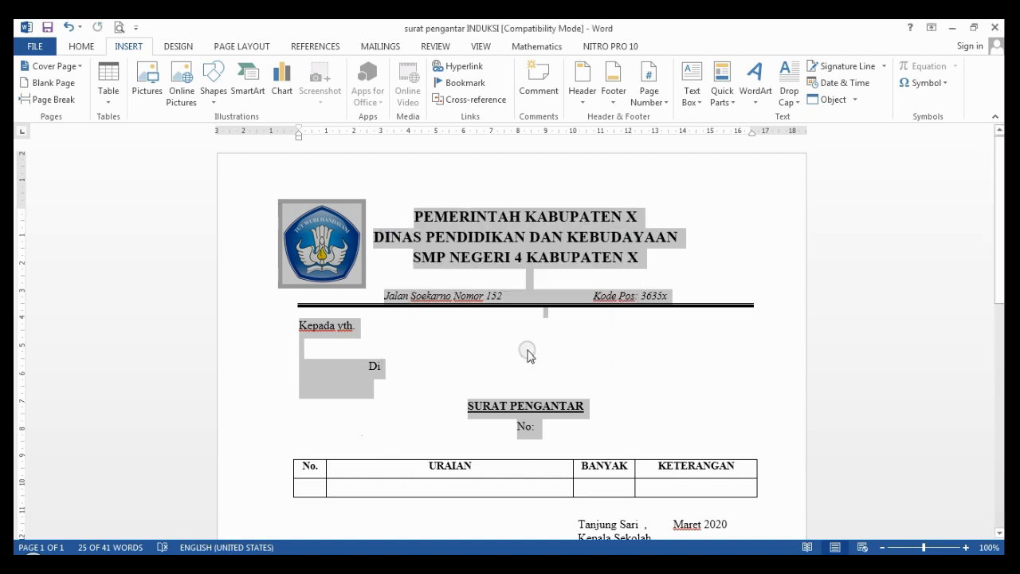
Step: Create a new blank document
left_click(30, 47)
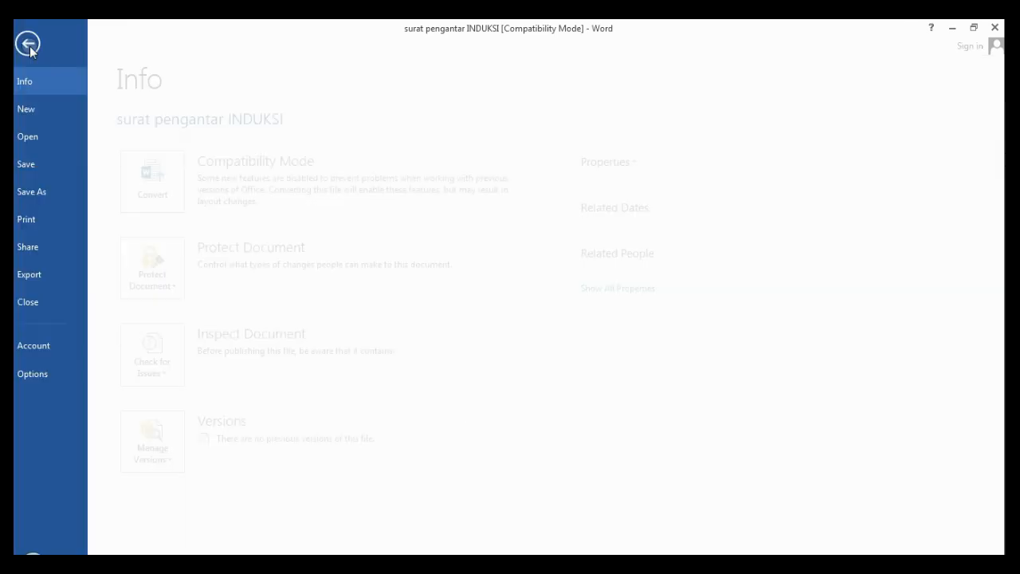
left_click(56, 108)
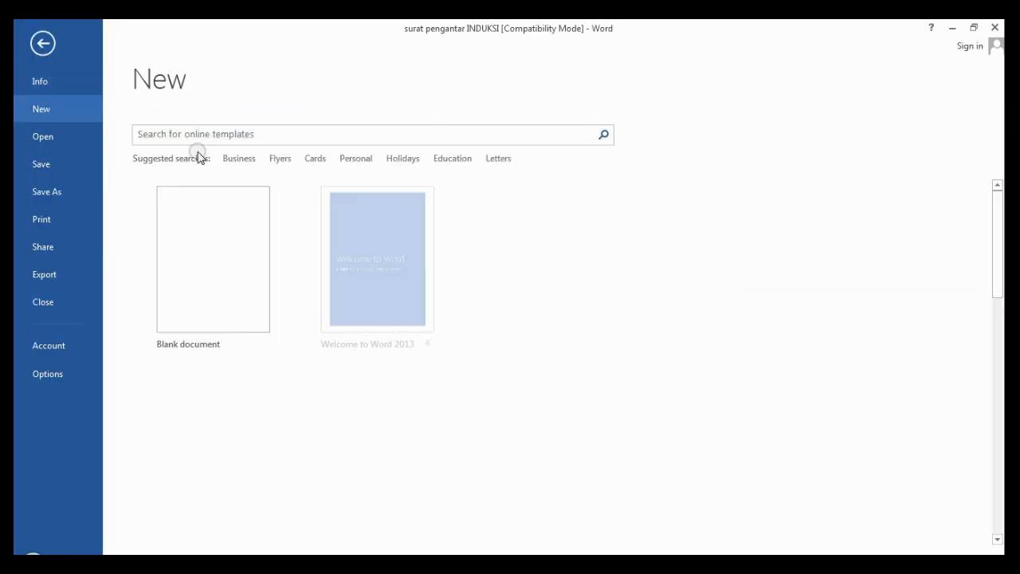
left_click(209, 208)
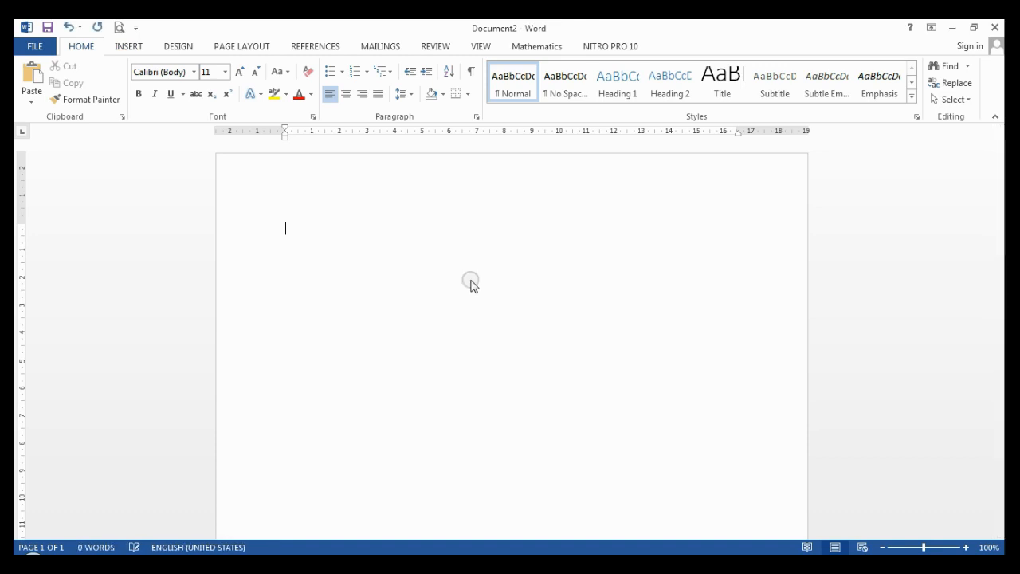
Step: Insert the kop pengantar letterhead by typing 'kop p' and accepting the AutoText suggestion
type("Kop")
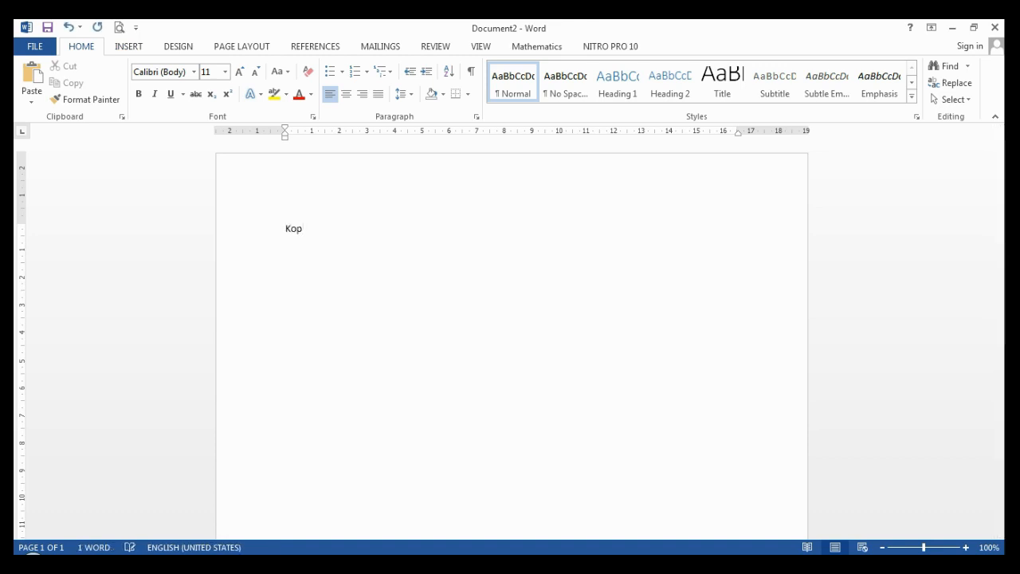
type(" pen")
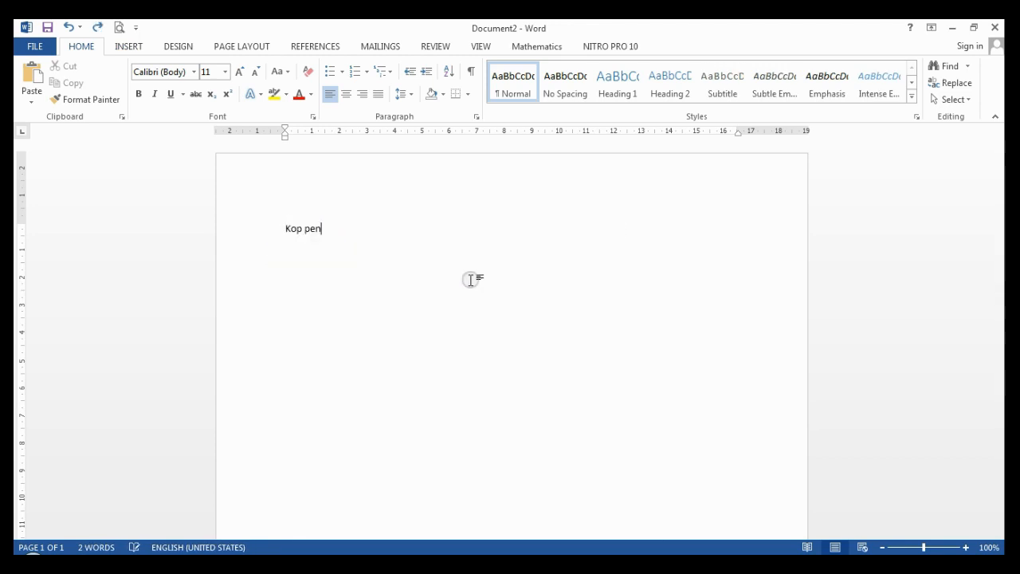
key("BackSpace")
key("BackSpace")
key("BackSpace")
key("BackSpace")
key("BackSpace")
key("BackSpace")
key("BackSpace")
type("kop")
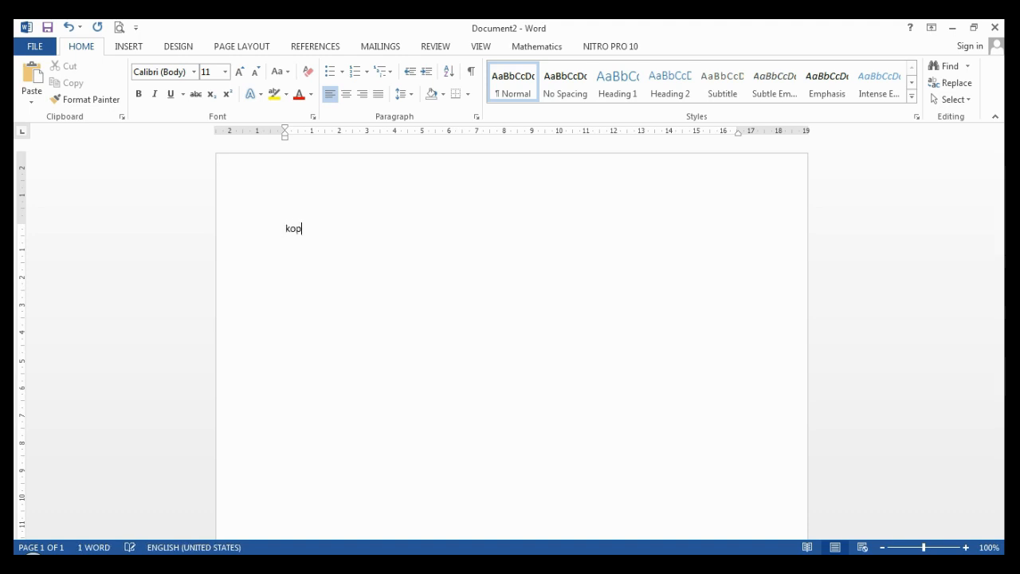
type(" p")
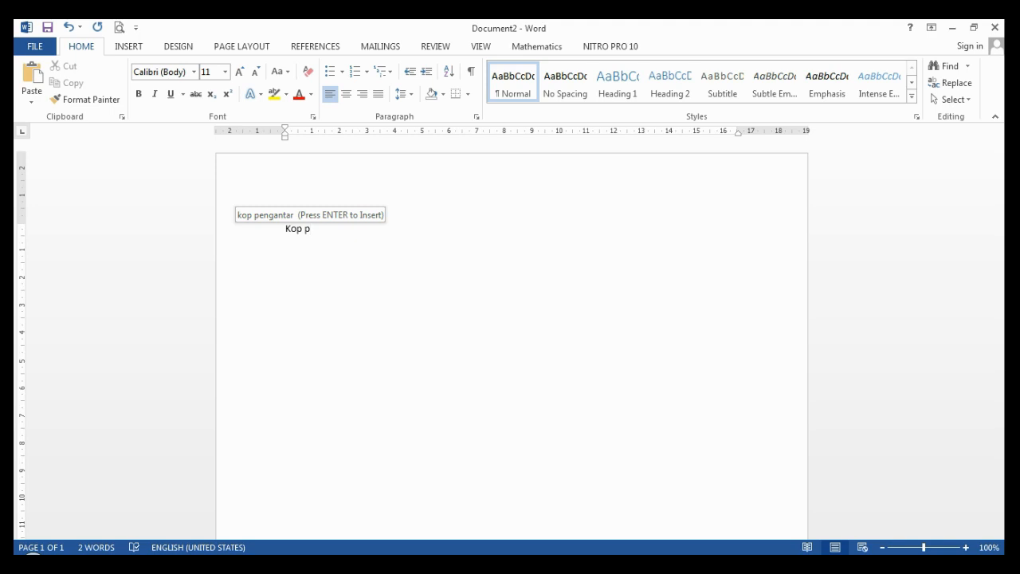
key("Return")
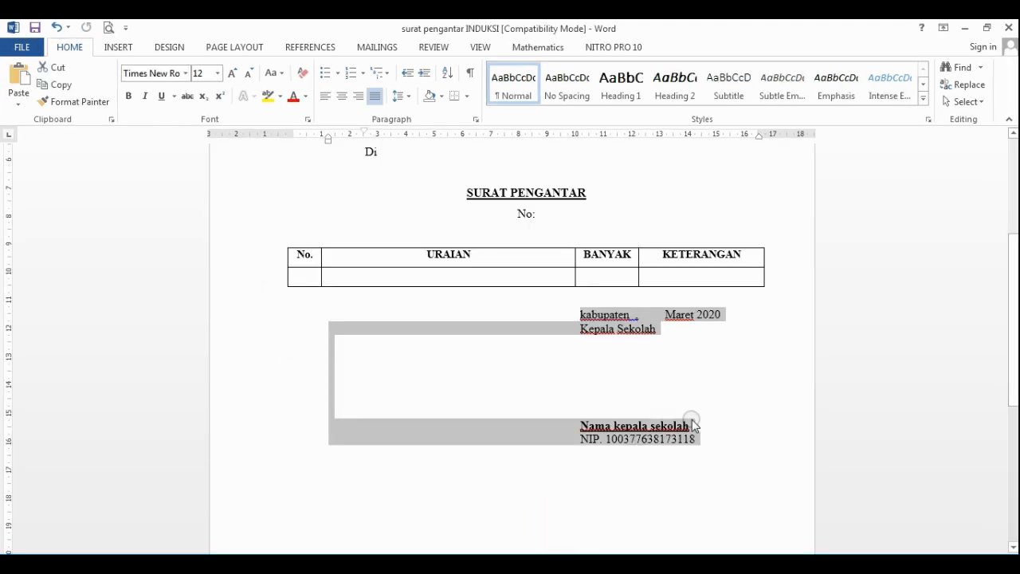
Step: Select the Kepala Sekolah signature block and save it to the AutoText gallery as ttd kepsek
left_click(690, 420)
mouse_move(699, 436)
left_mouse_down()
mouse_move(406, 324)
mouse_move(332, 310)
left_mouse_up()
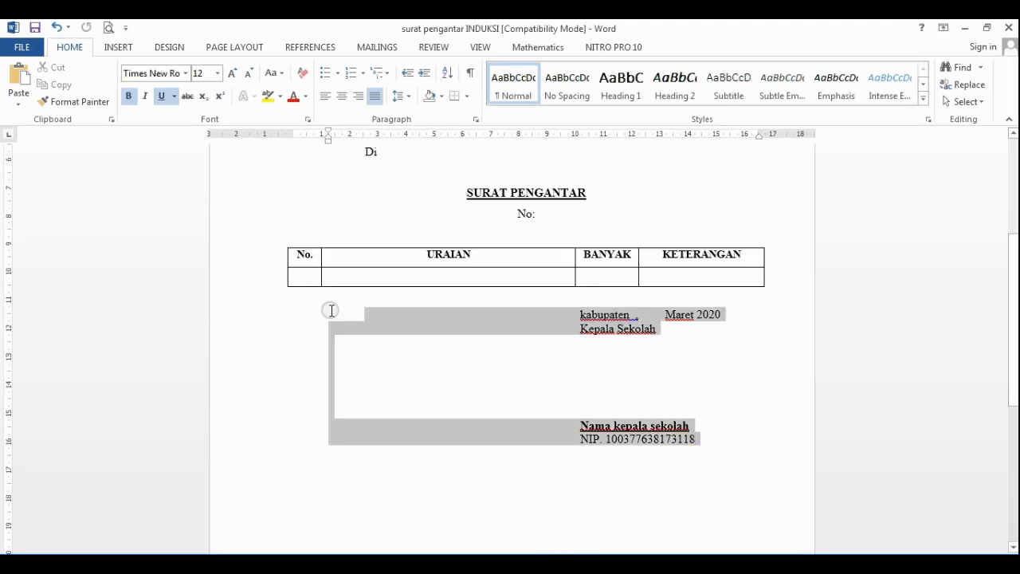
left_click(124, 47)
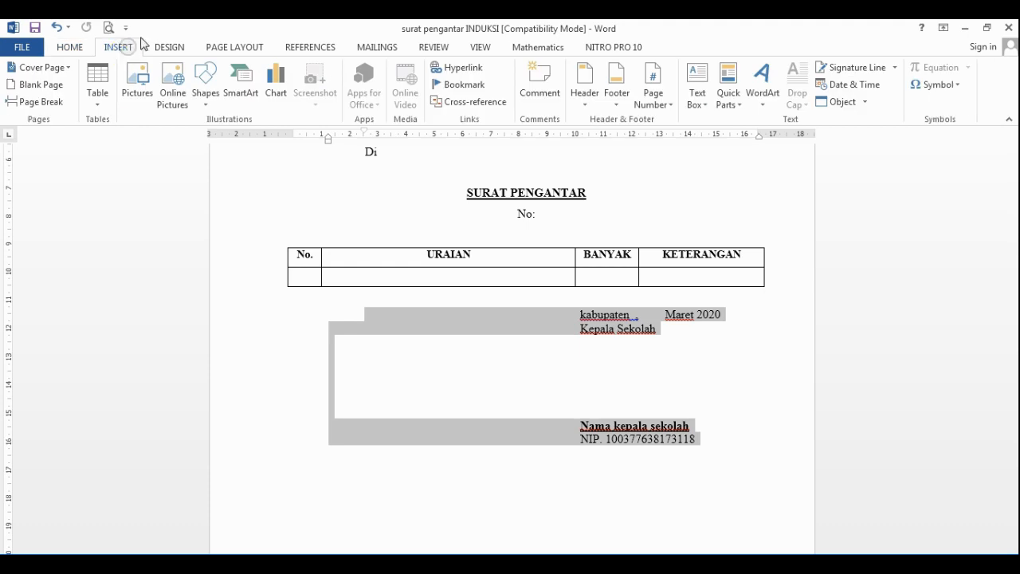
left_click(733, 105)
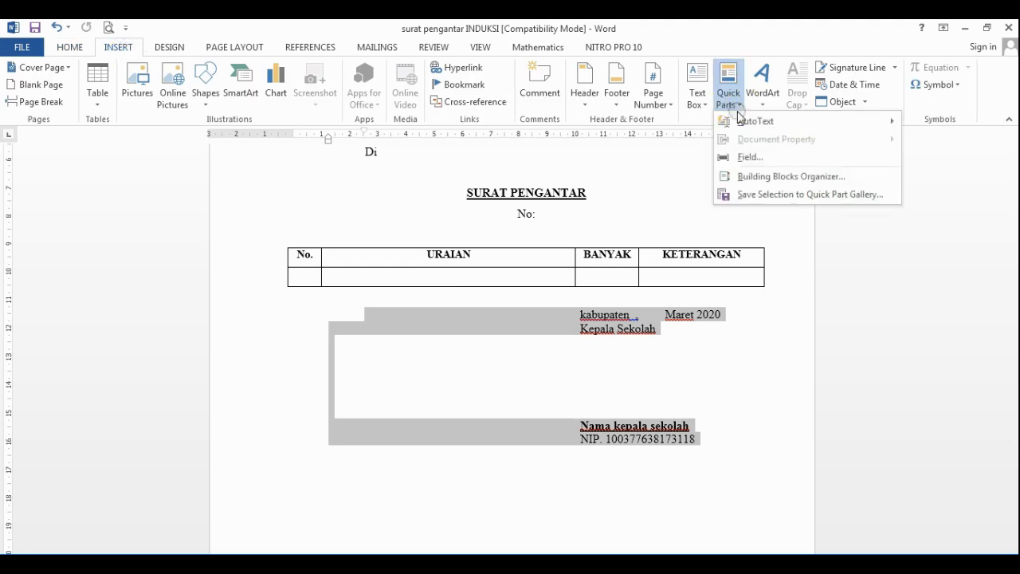
mouse_move(746, 120)
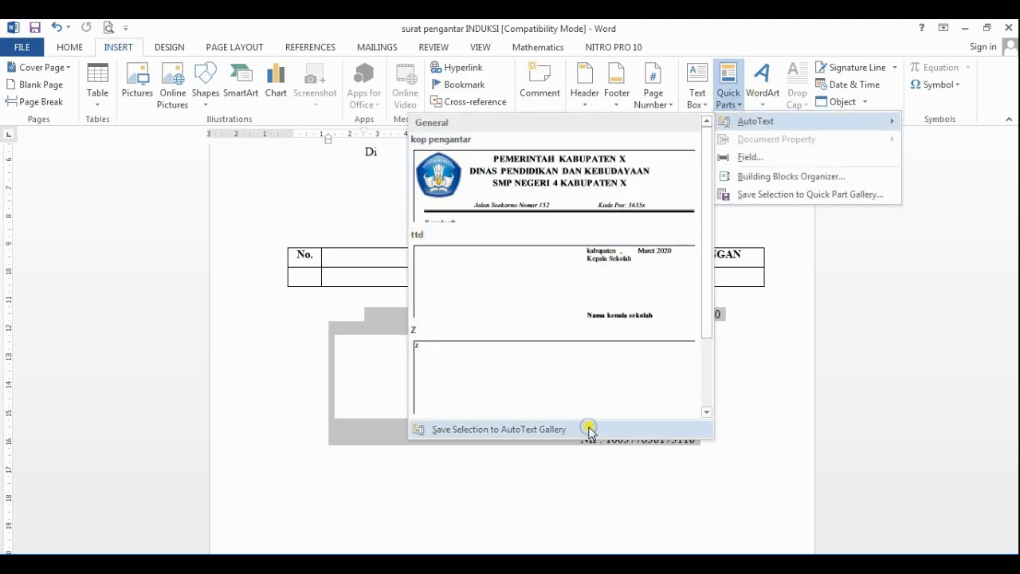
left_click(589, 429)
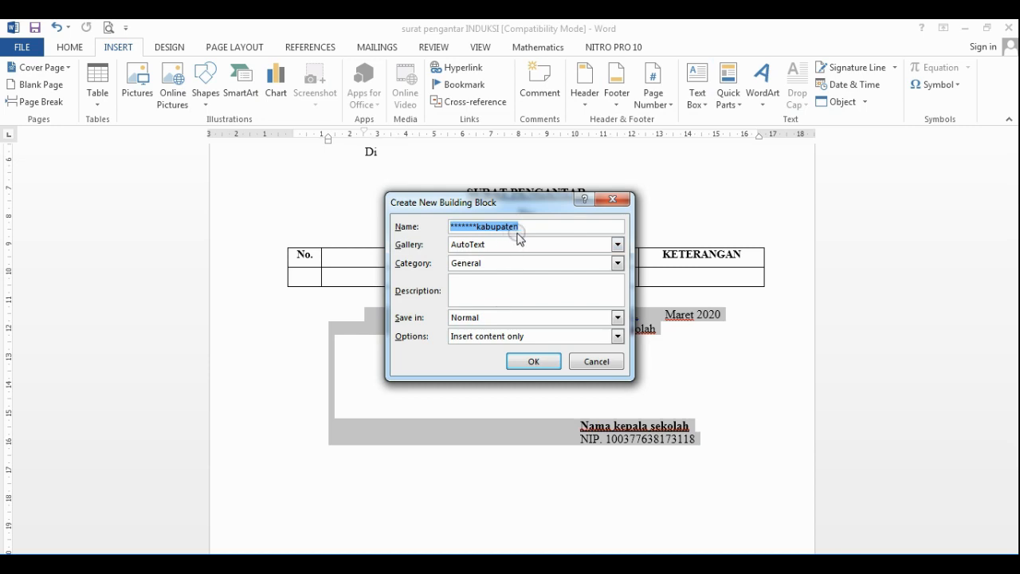
type("ttd kep")
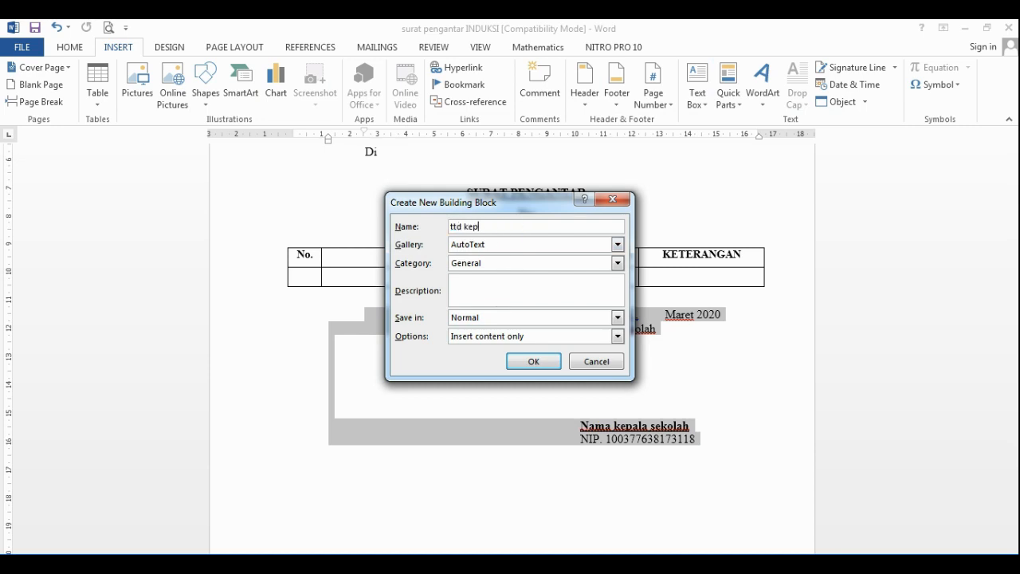
type("sek")
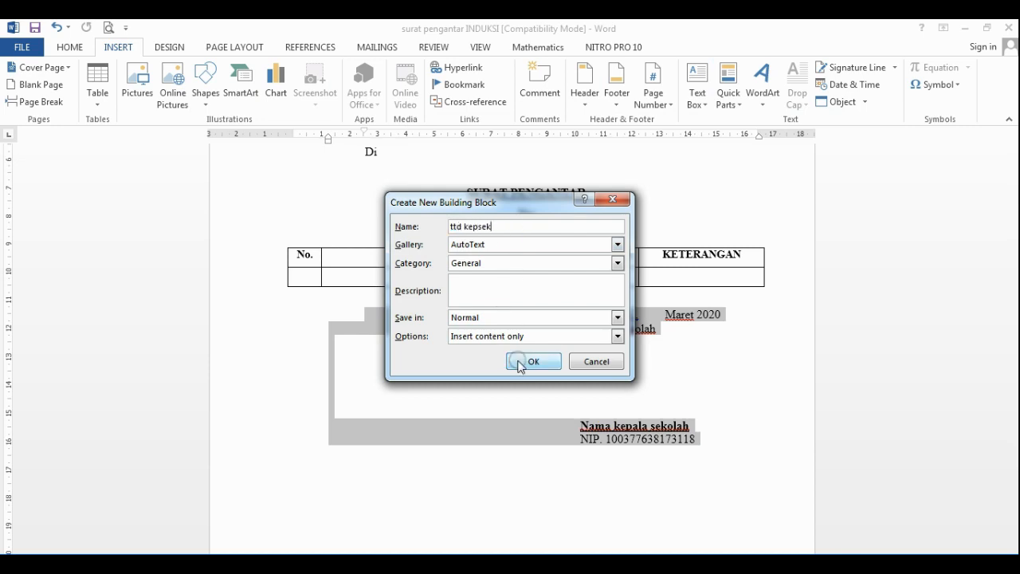
left_click(523, 362)
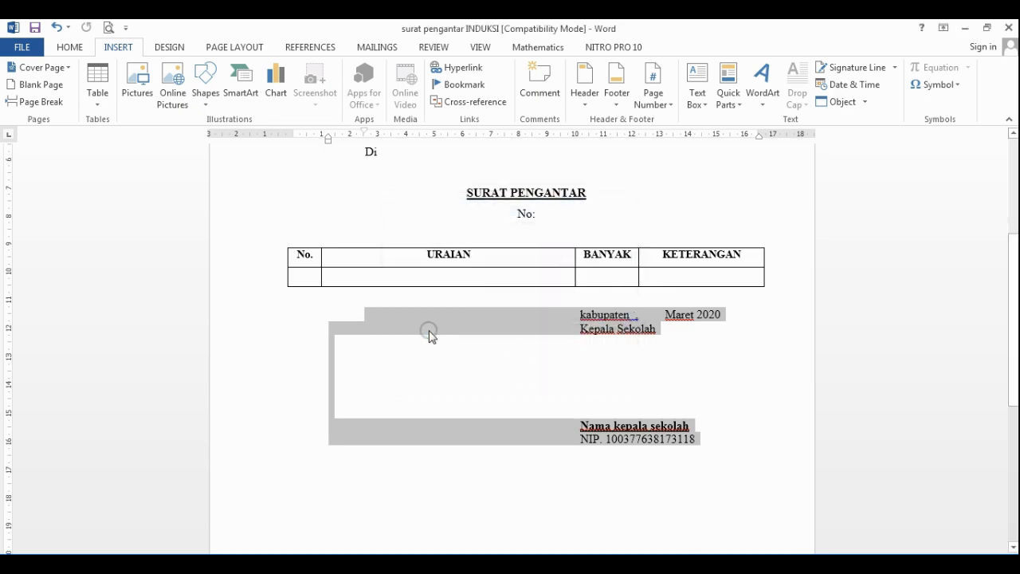
left_click(28, 47)
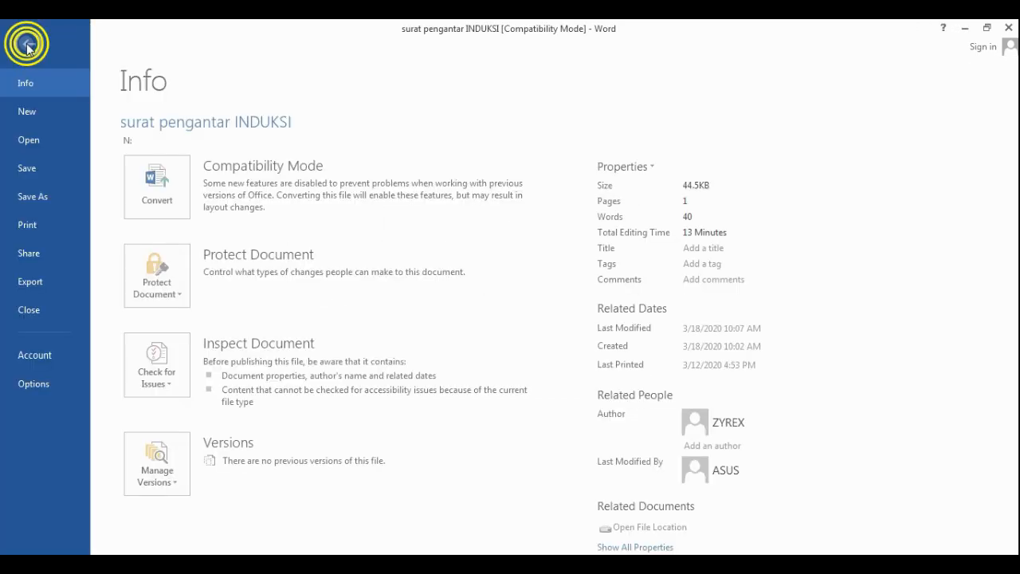
Step: In a new blank document, insert the ttd kepsek signature block and kop pengantar letterhead via AutoText
left_click(37, 109)
left_click(239, 266)
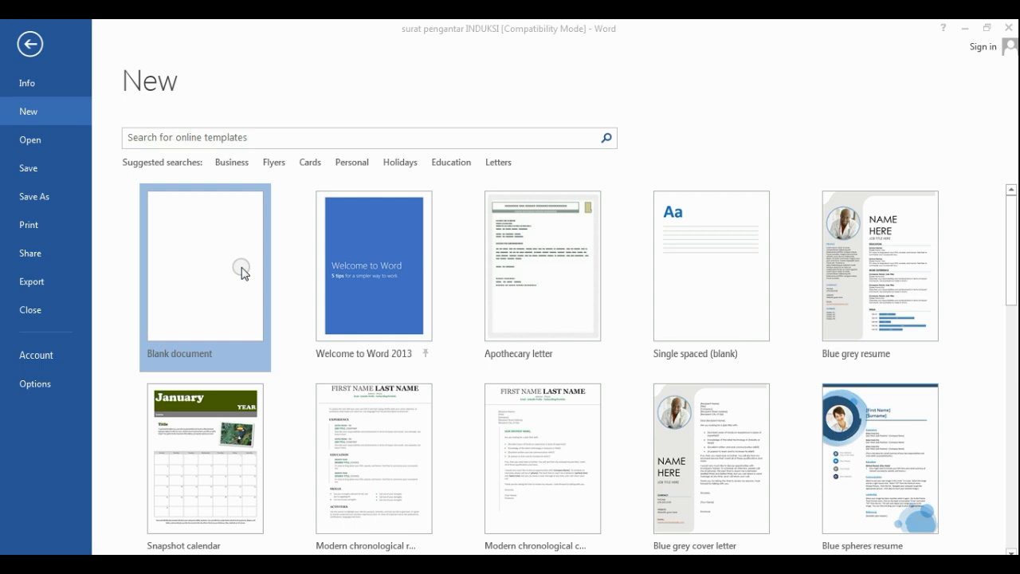
type("ttd")
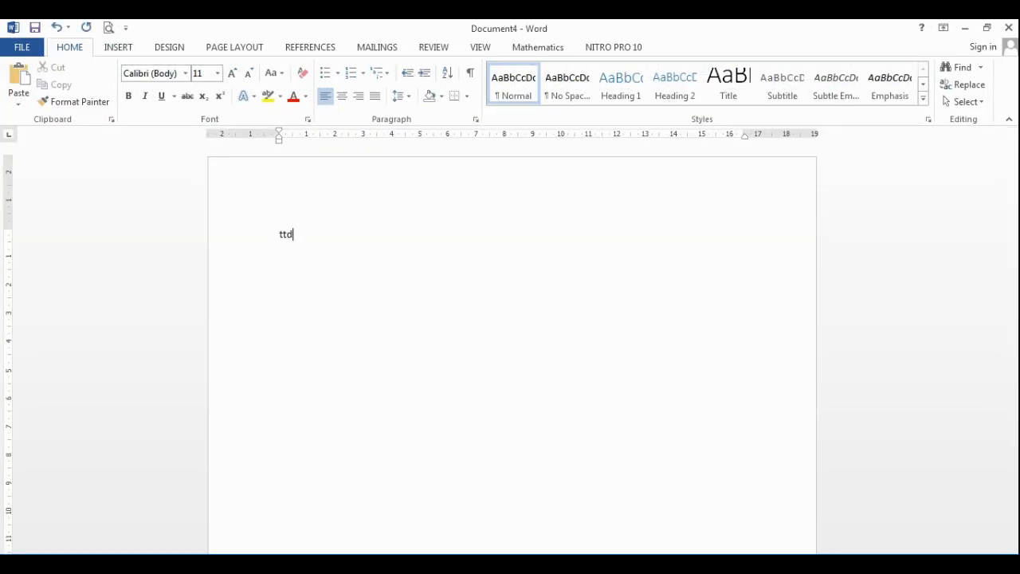
type(" ke")
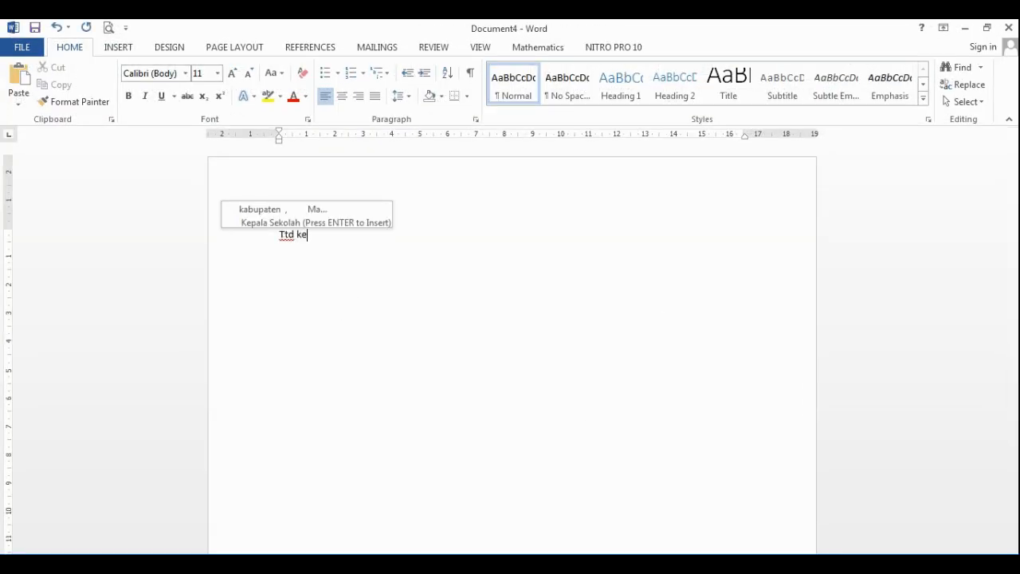
key("Return")
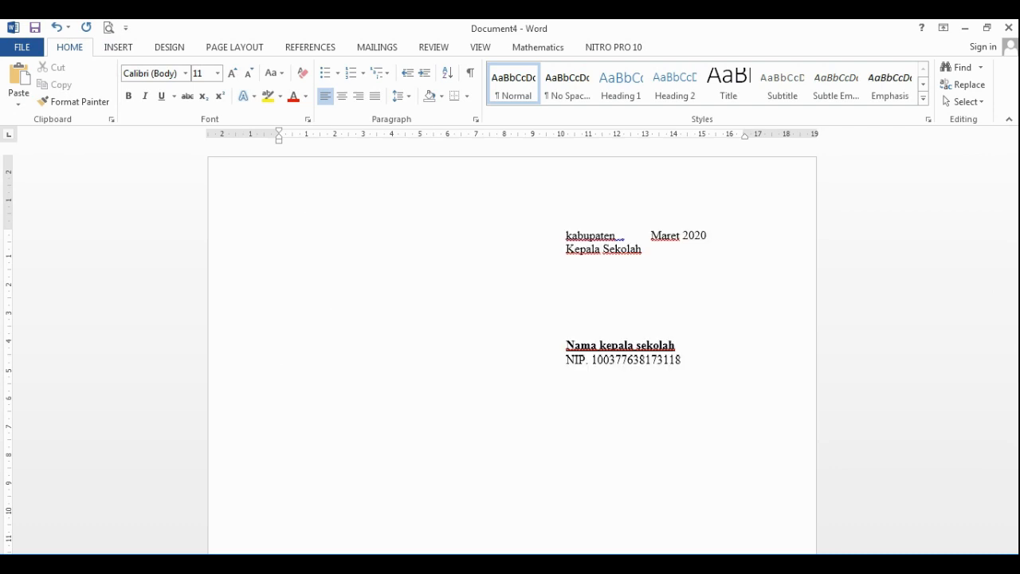
type("kop pe")
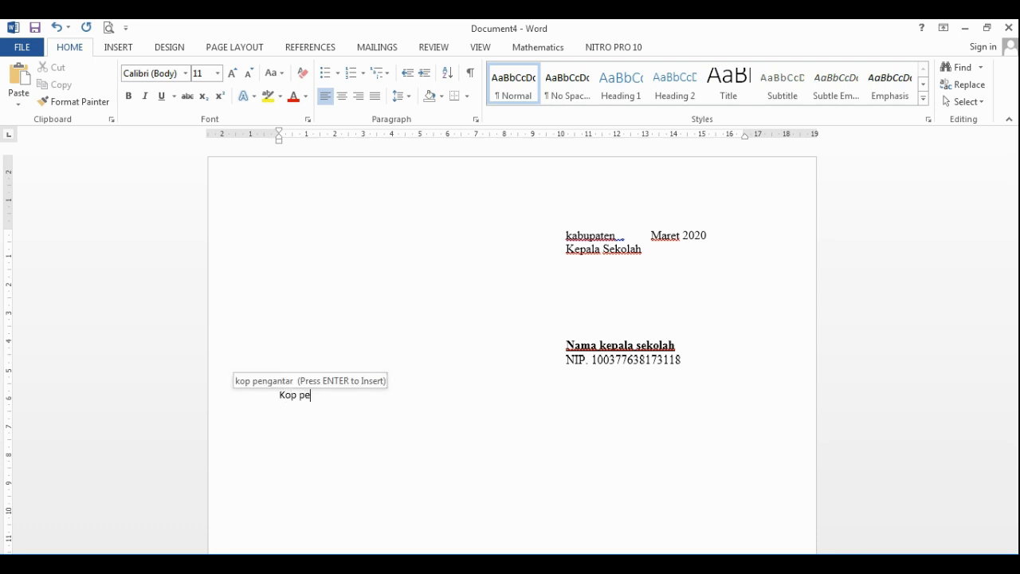
key("Return")
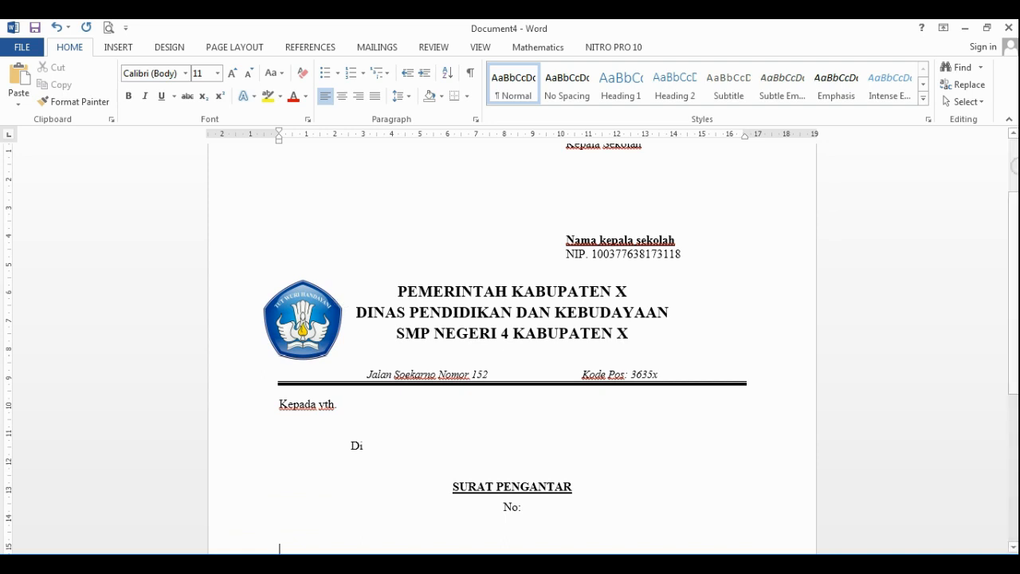
Step: Type the abbreviations ns, nkri, smp and mtk so they expand into their full phrases
scroll(1015, 339, "down", 5)
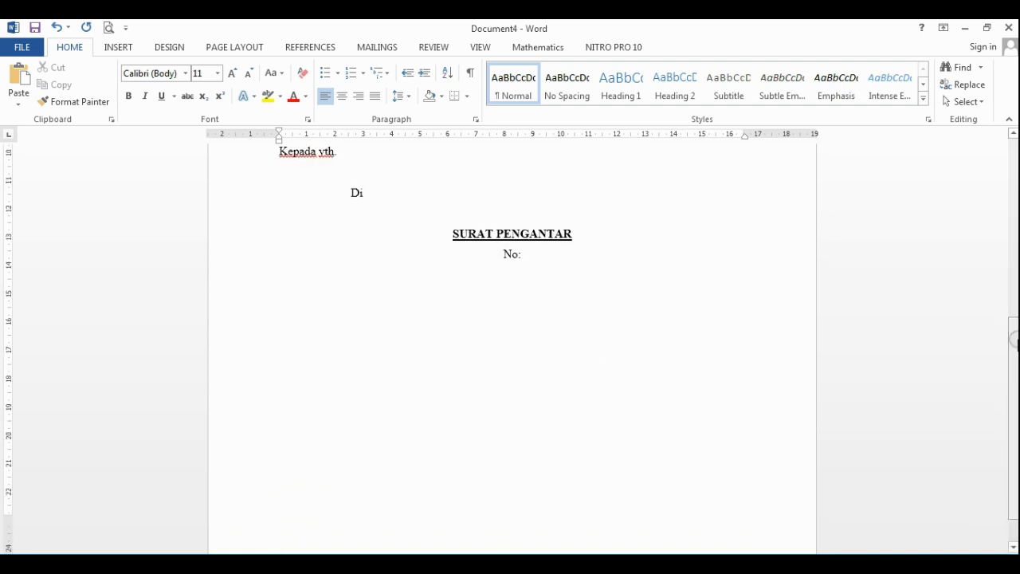
type("ns")
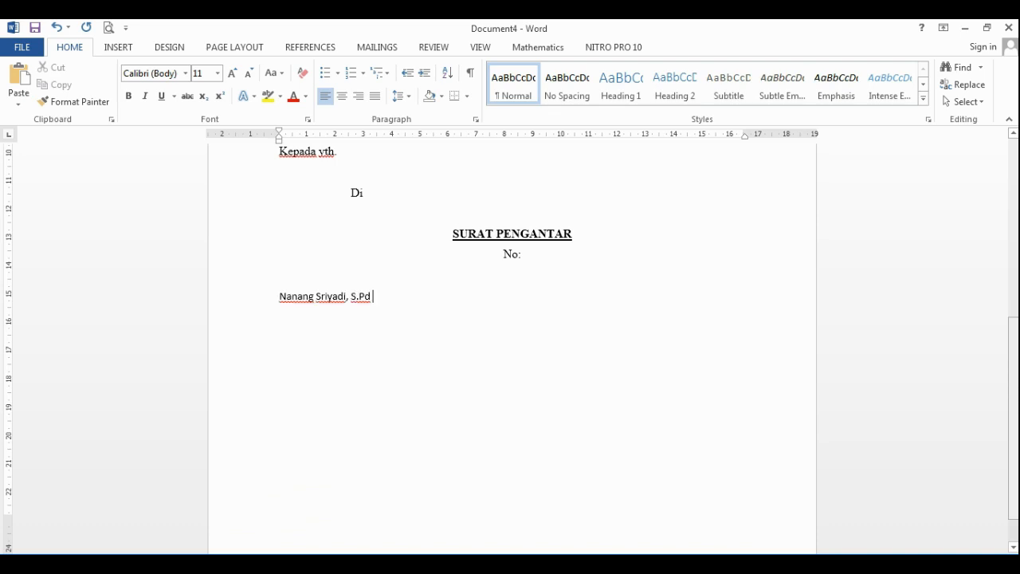
type(" nkri")
key("Return")
key("Tab")
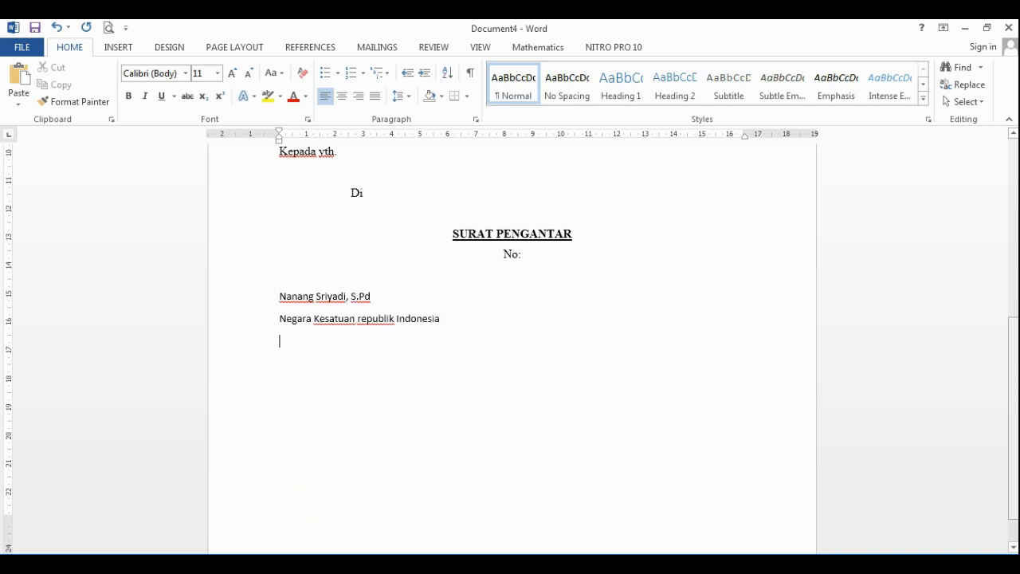
type("smp ")
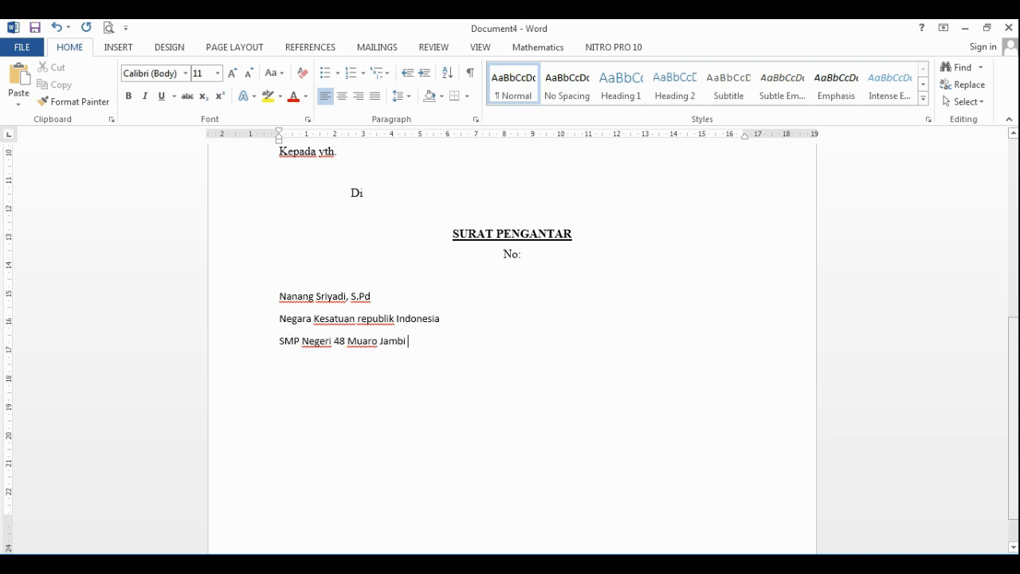
type("mtk")
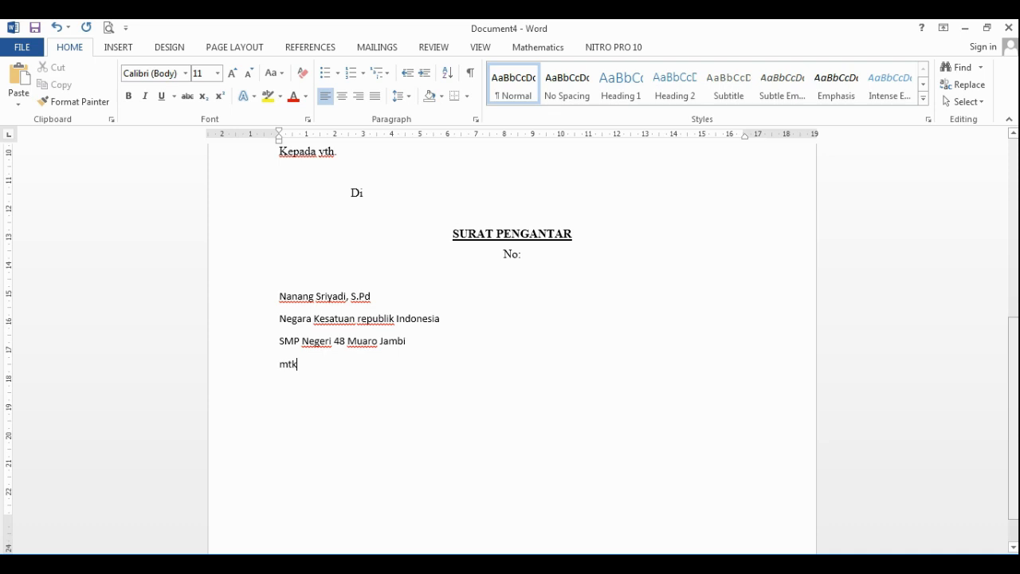